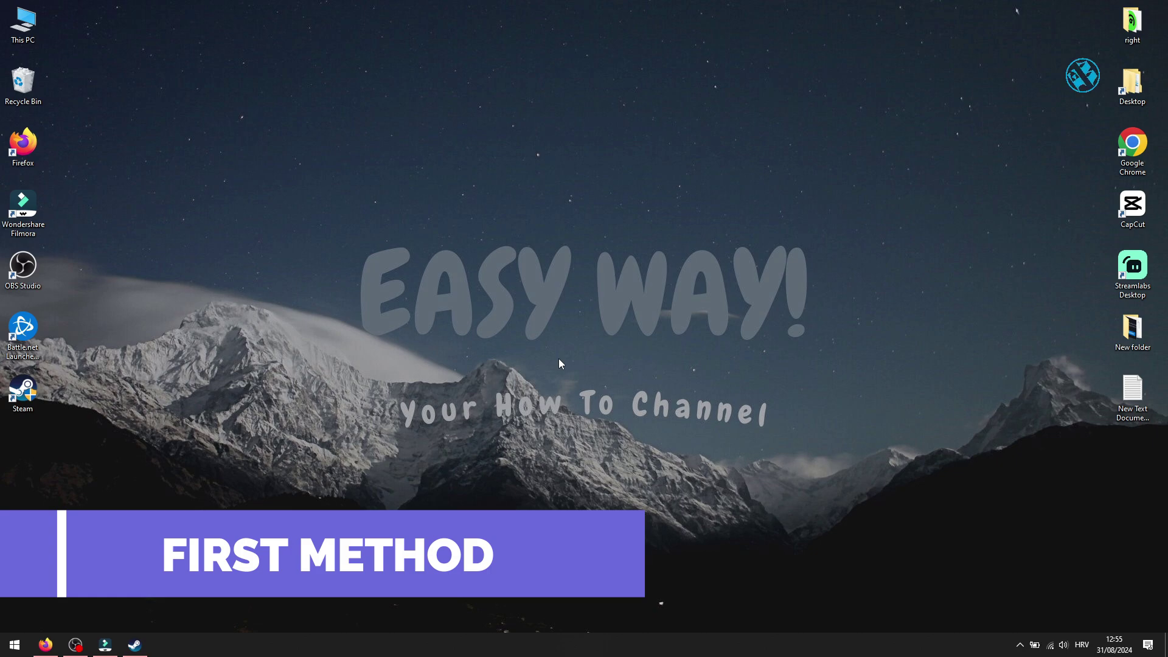
Run a Windows Update check from Settings > Update & Security, then close Settings.
left_click(14, 645)
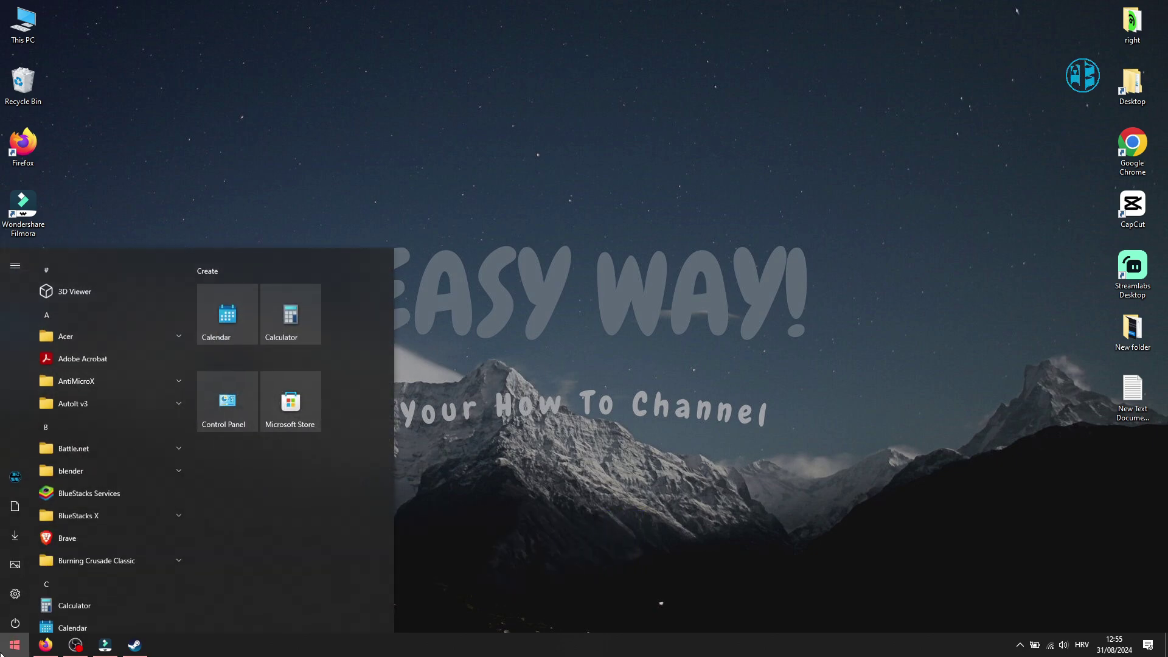
left_click(14, 592)
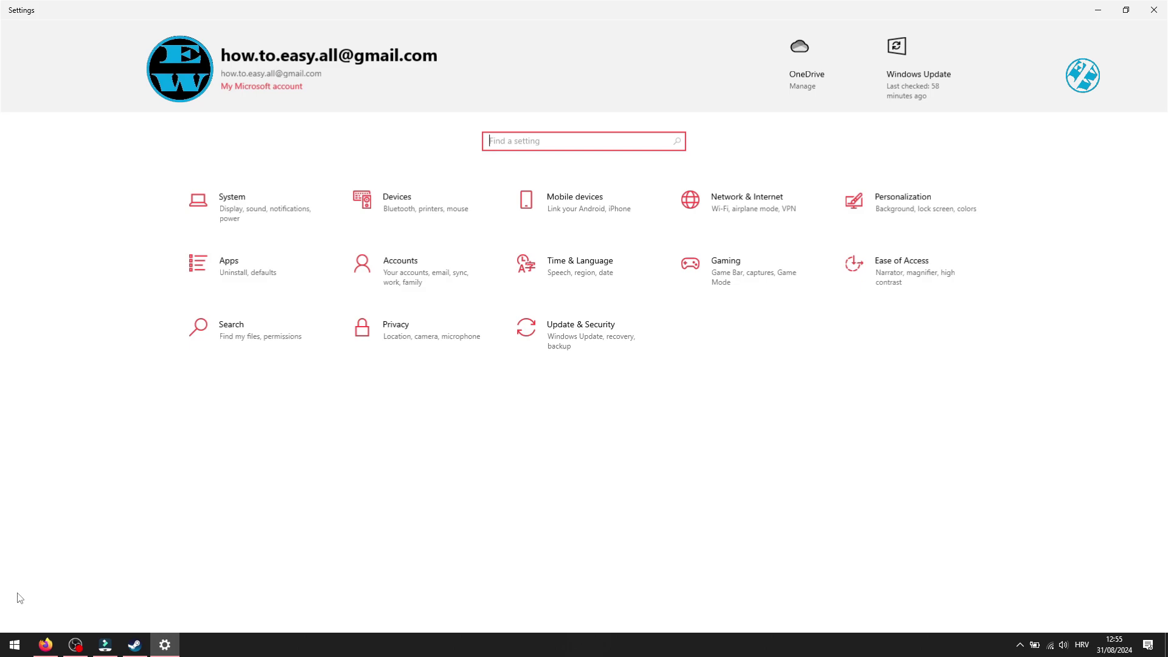
left_click(581, 335)
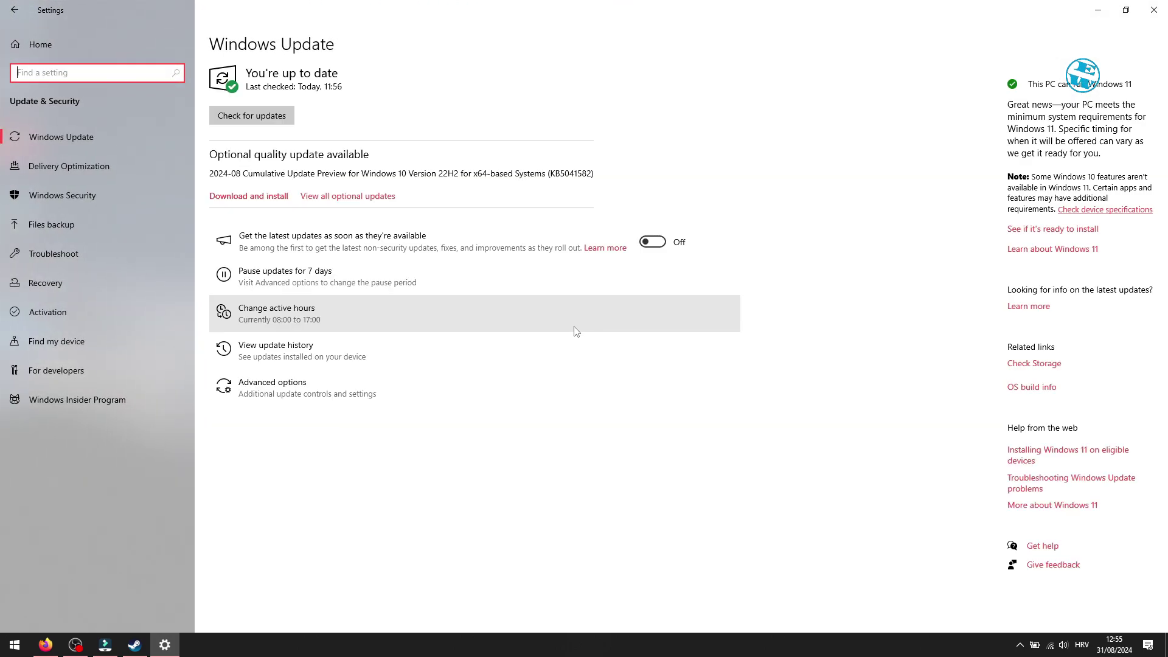
left_click(252, 115)
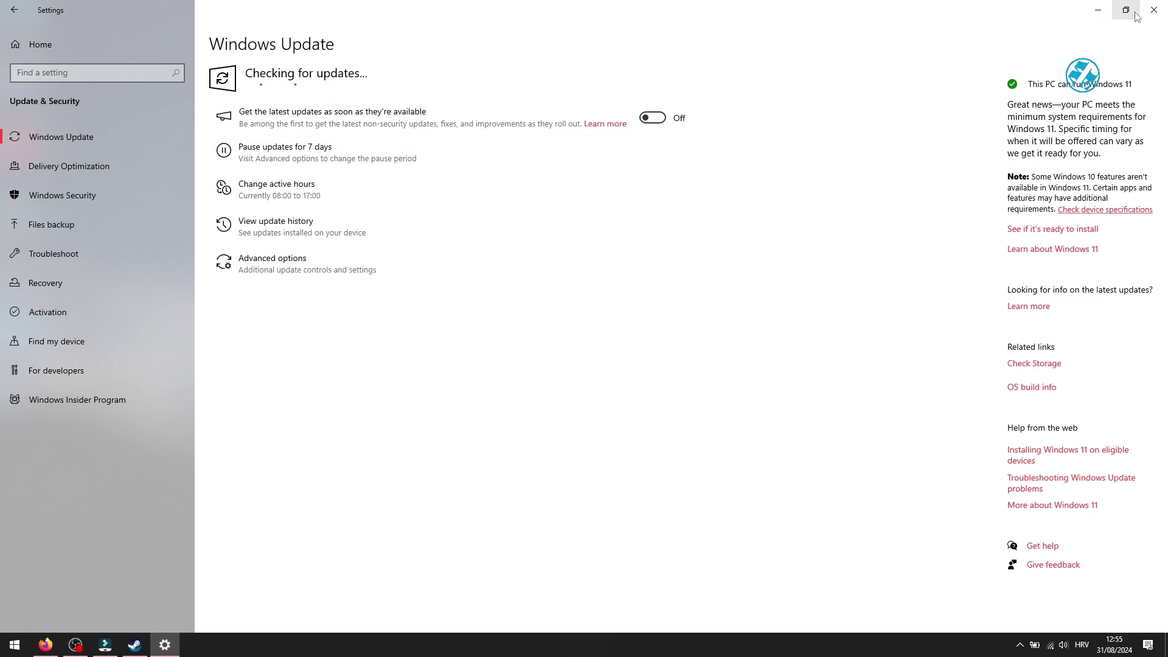
left_click(1153, 10)
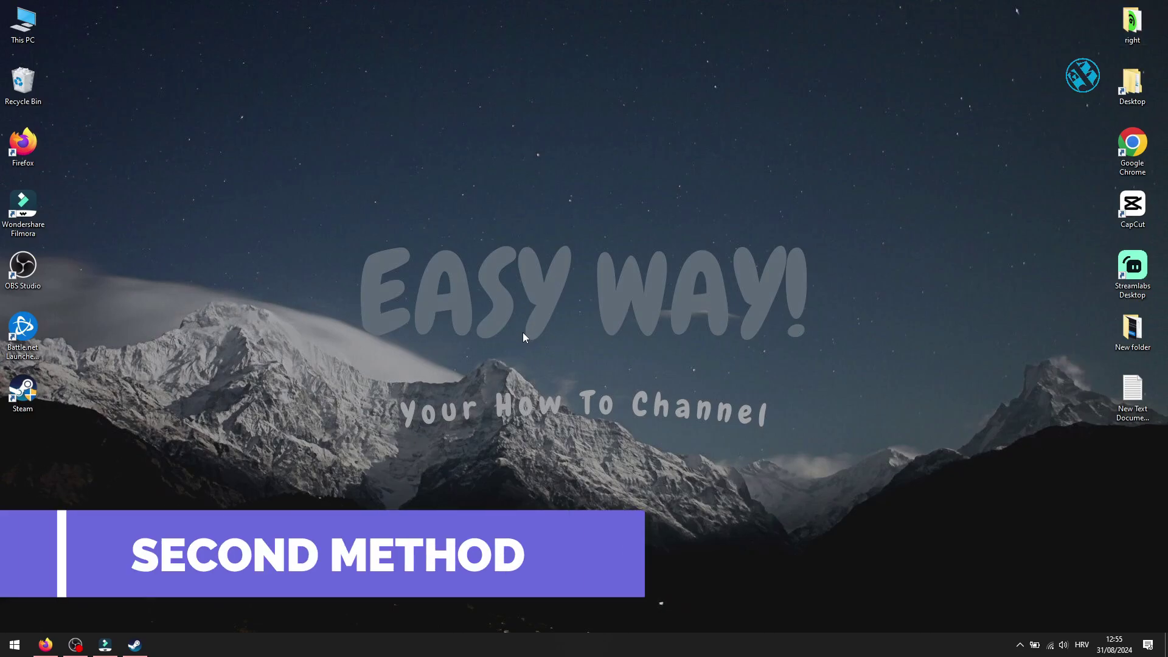
Launch Device Manager and select the NVIDIA GeForce GTX 1070 under Display adapters.
right_click(9, 649)
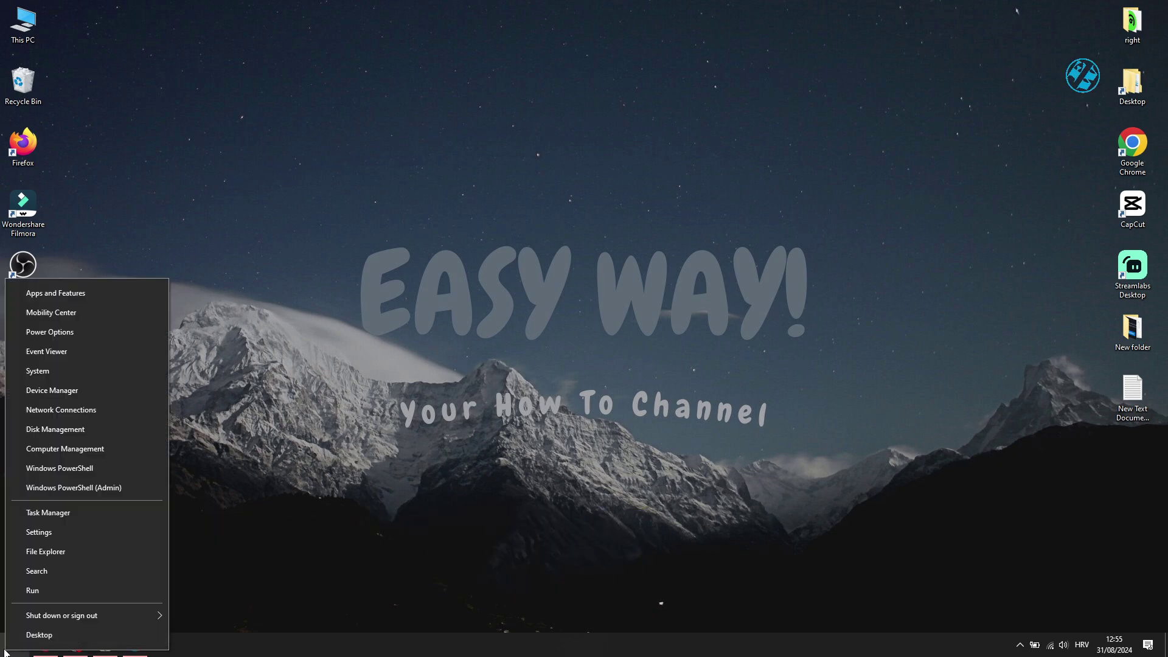
left_click(39, 390)
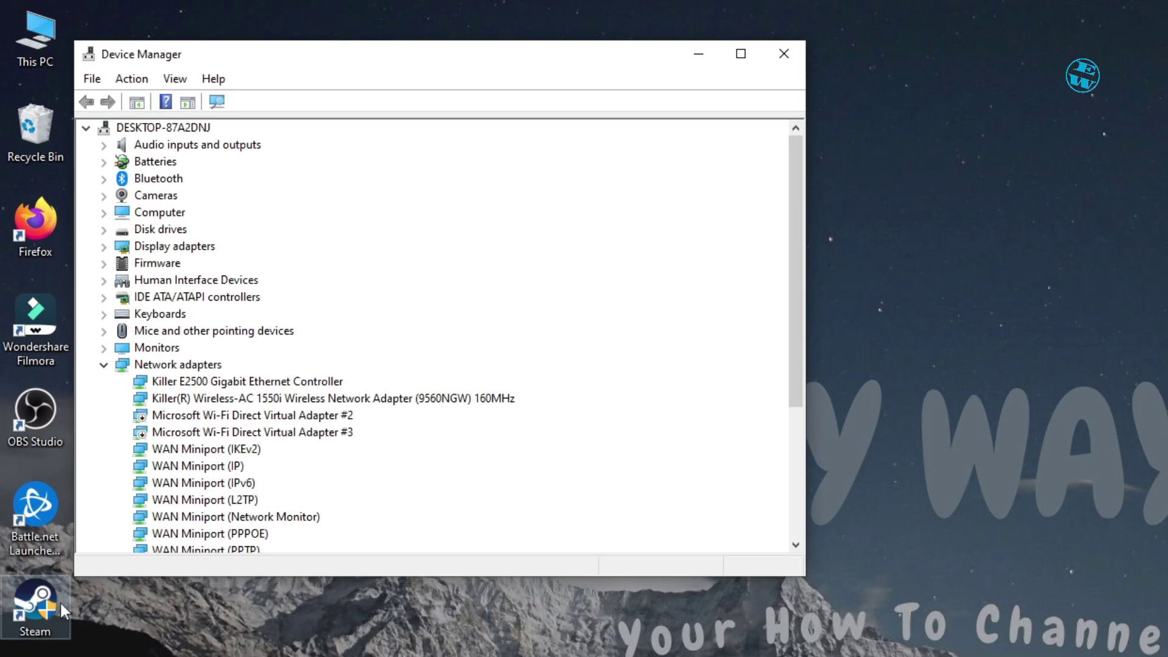
left_click(106, 247)
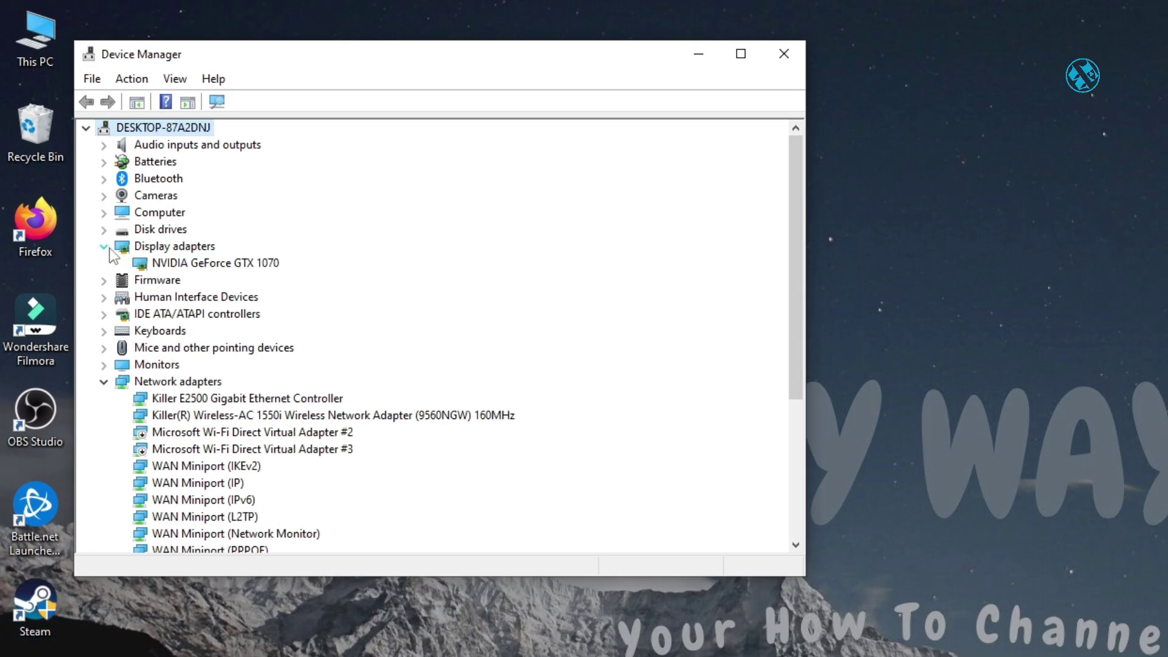
left_click(199, 263)
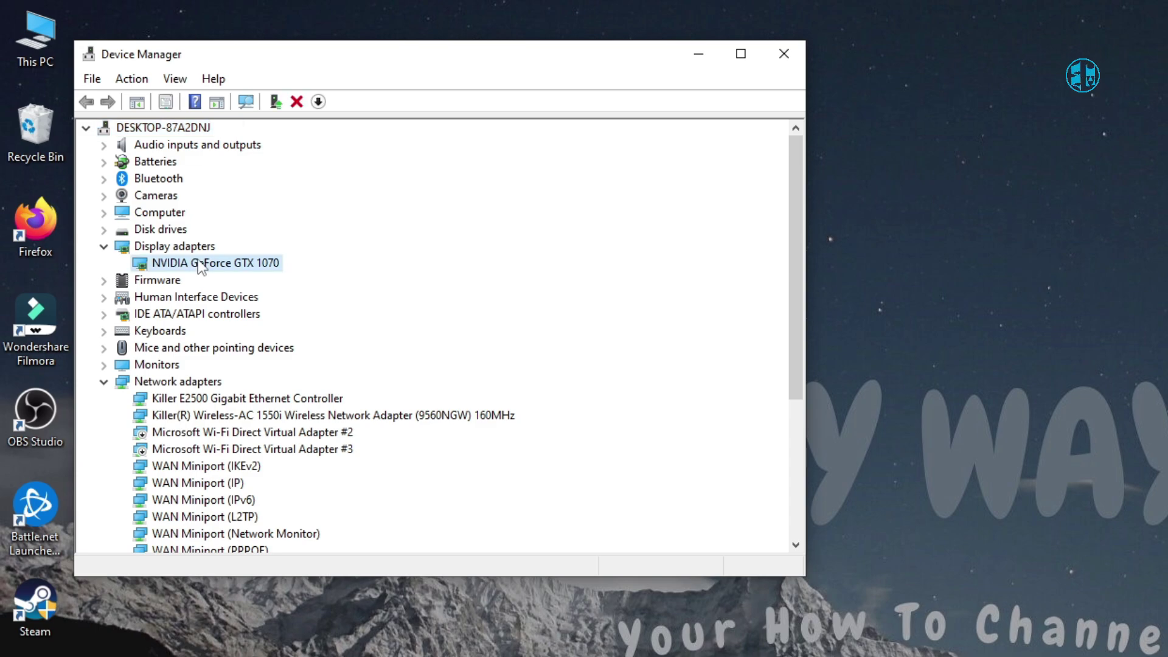
Search automatically for an updated GTX 1070 driver and dismiss the best-driver-installed result.
right_click(198, 260)
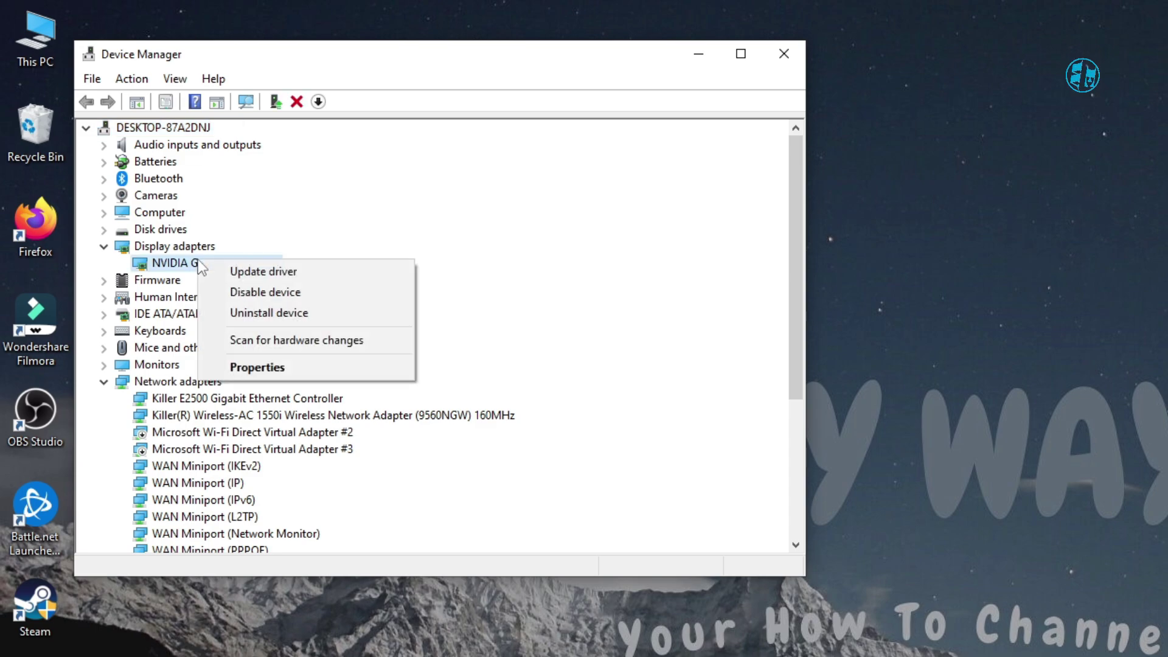
left_click(261, 270)
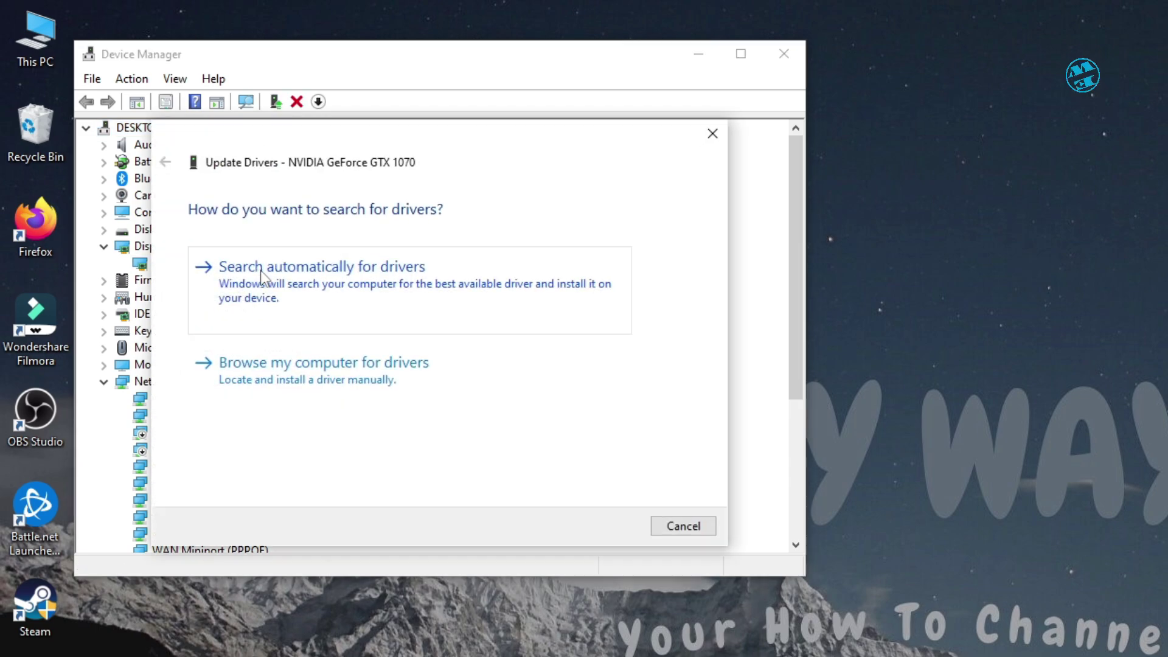
left_click(312, 291)
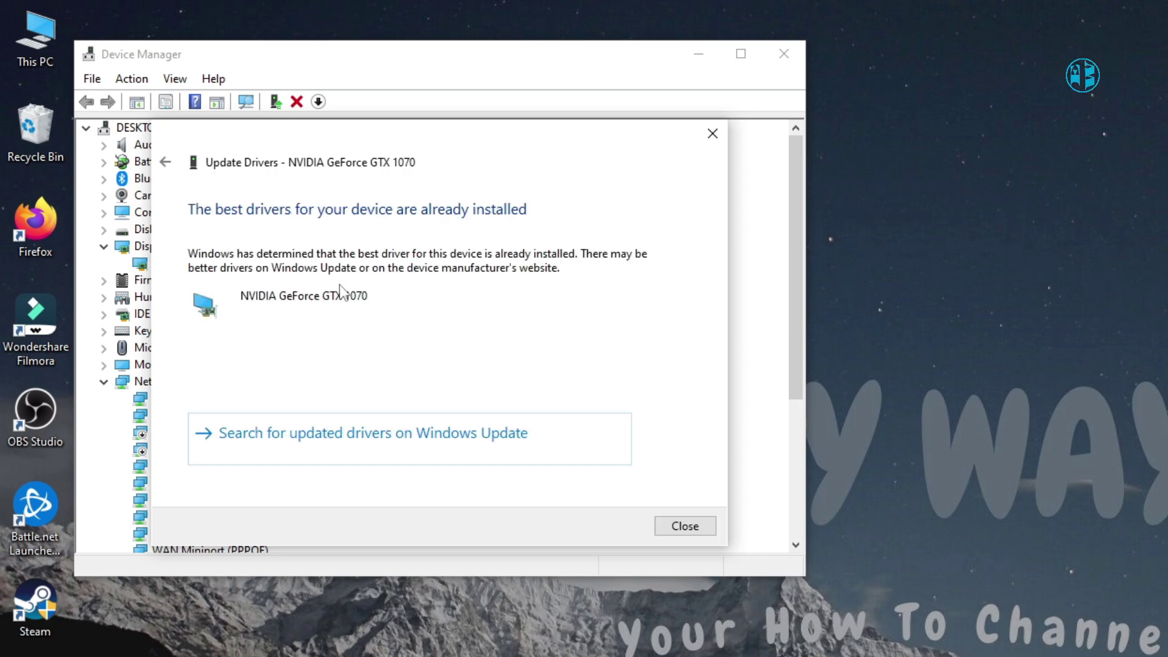
left_click(711, 141)
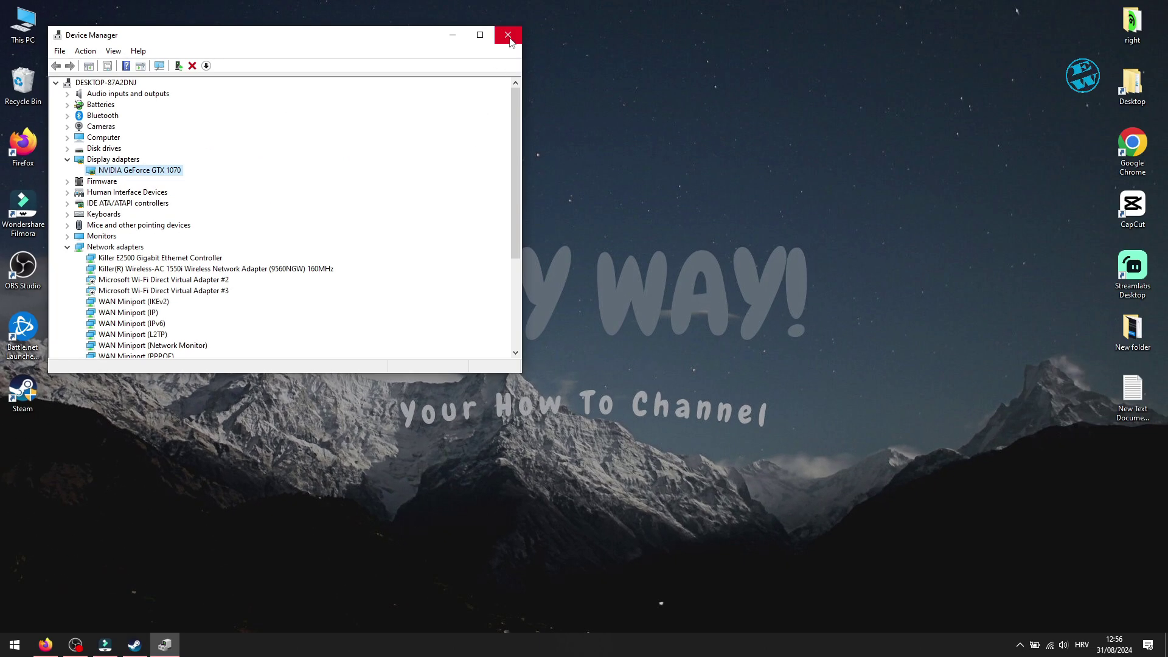
Close Device Manager and choose GeForce RTX 30 Series (Notebooks) on NVIDIA's drivers page.
left_click(508, 35)
left_click(45, 644)
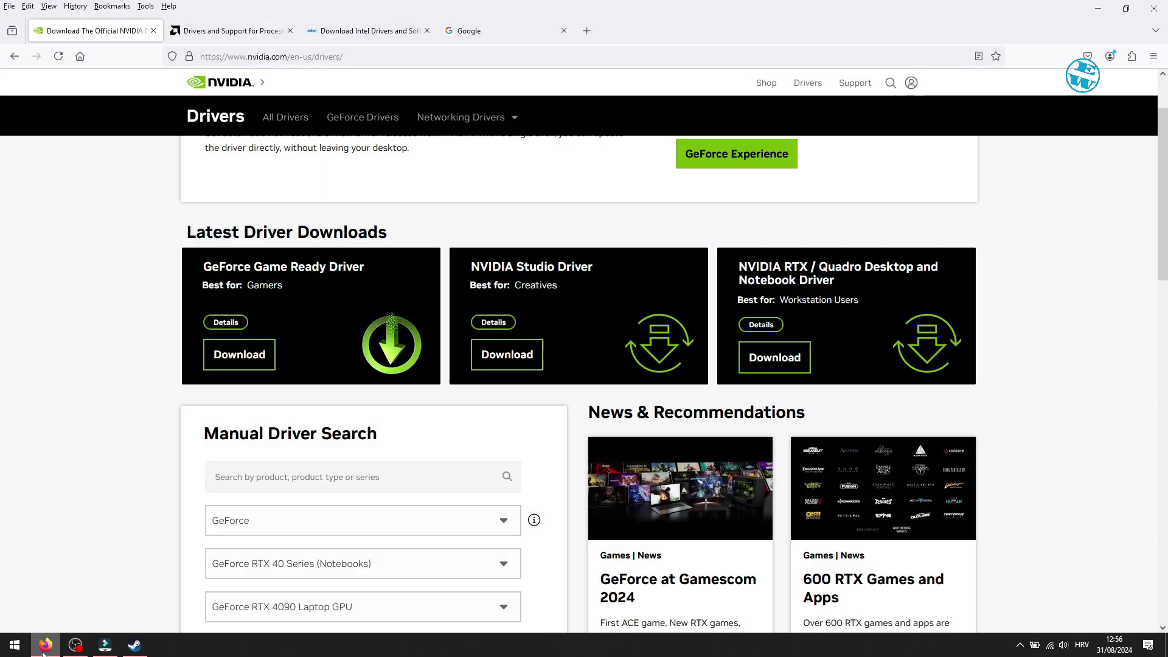
scroll(98, 375, "down", 2)
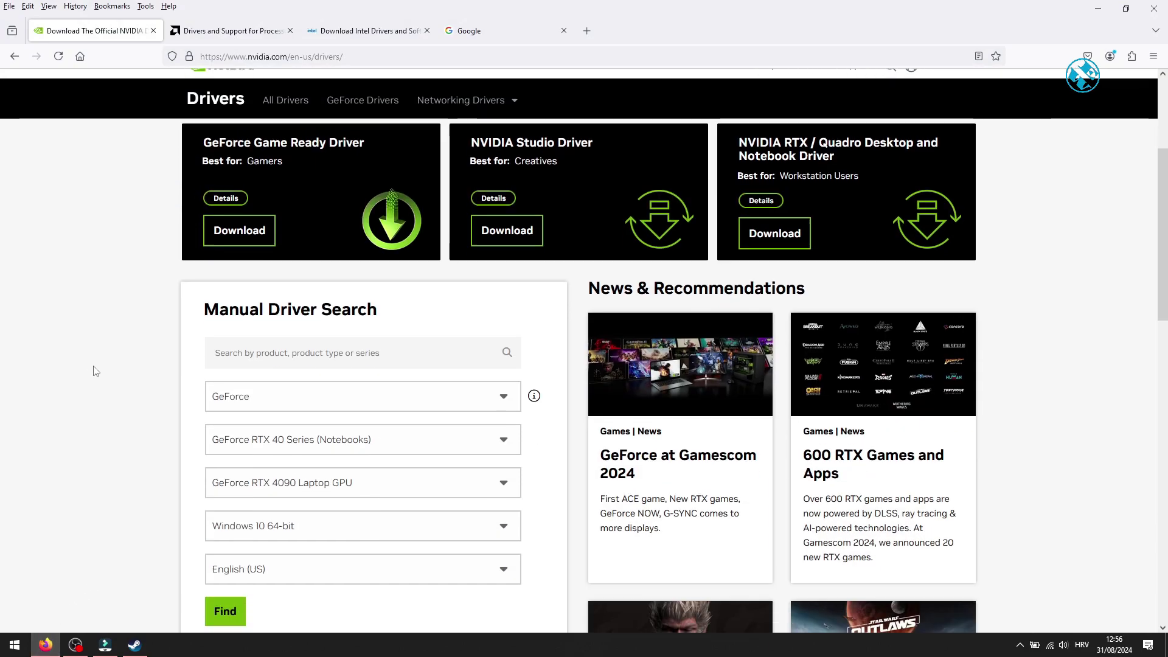
left_click(248, 441)
left_click(273, 524)
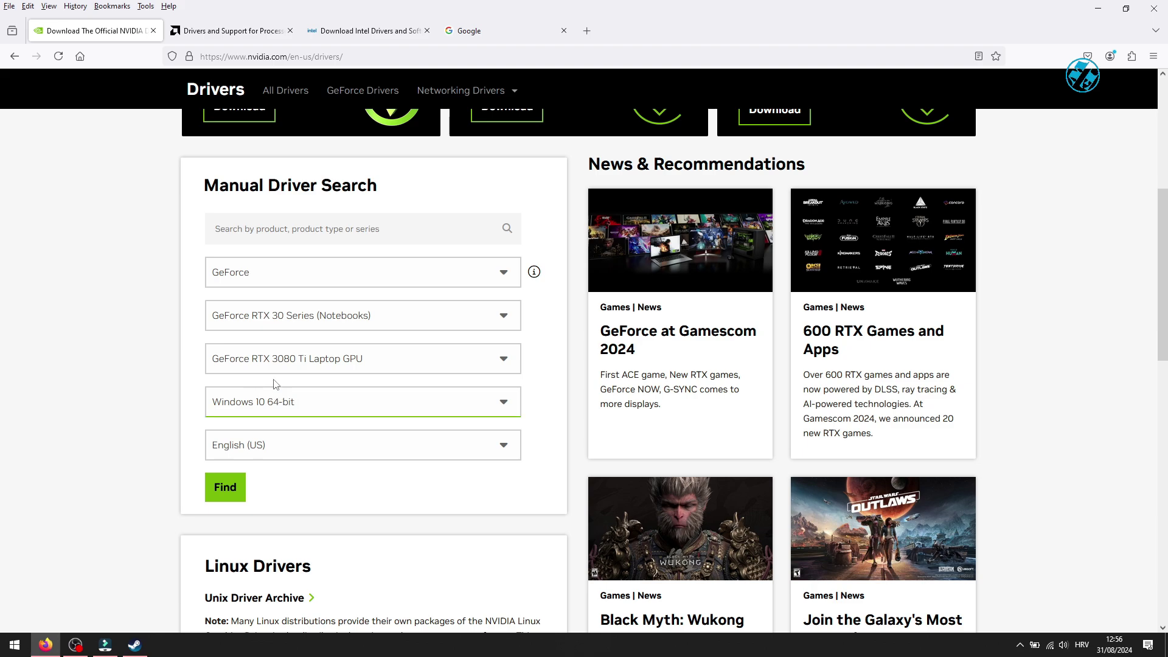
Browse AMD Graphics > Radeon PRO, view the Intel download center, then minimise Firefox.
left_click(217, 35)
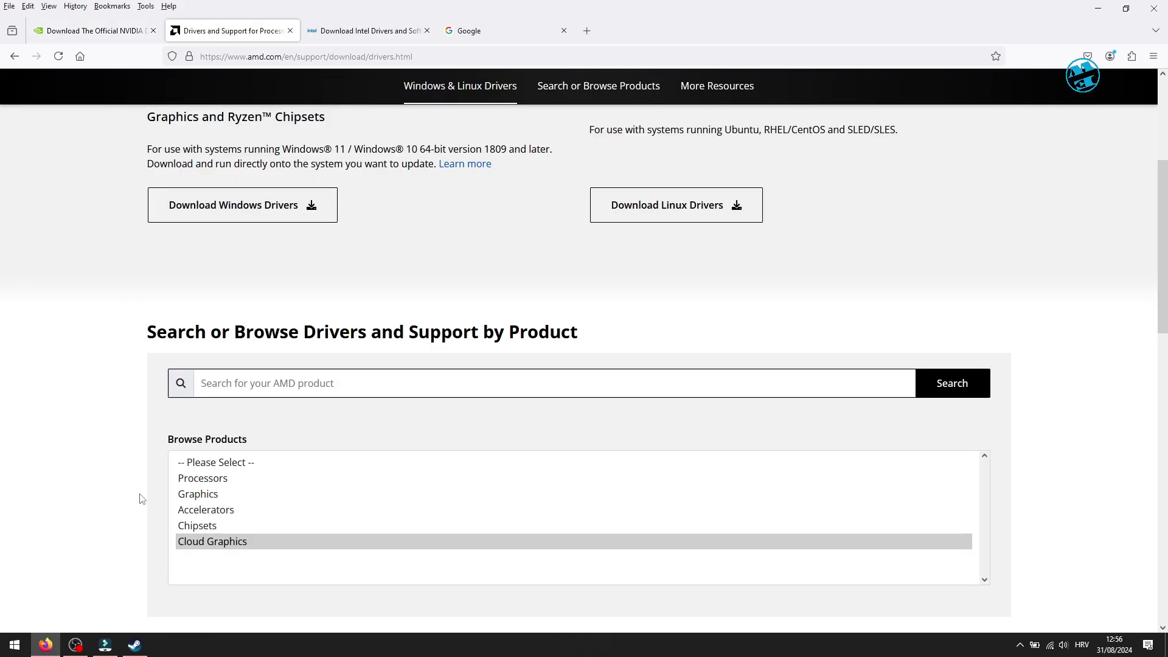
left_click(198, 494)
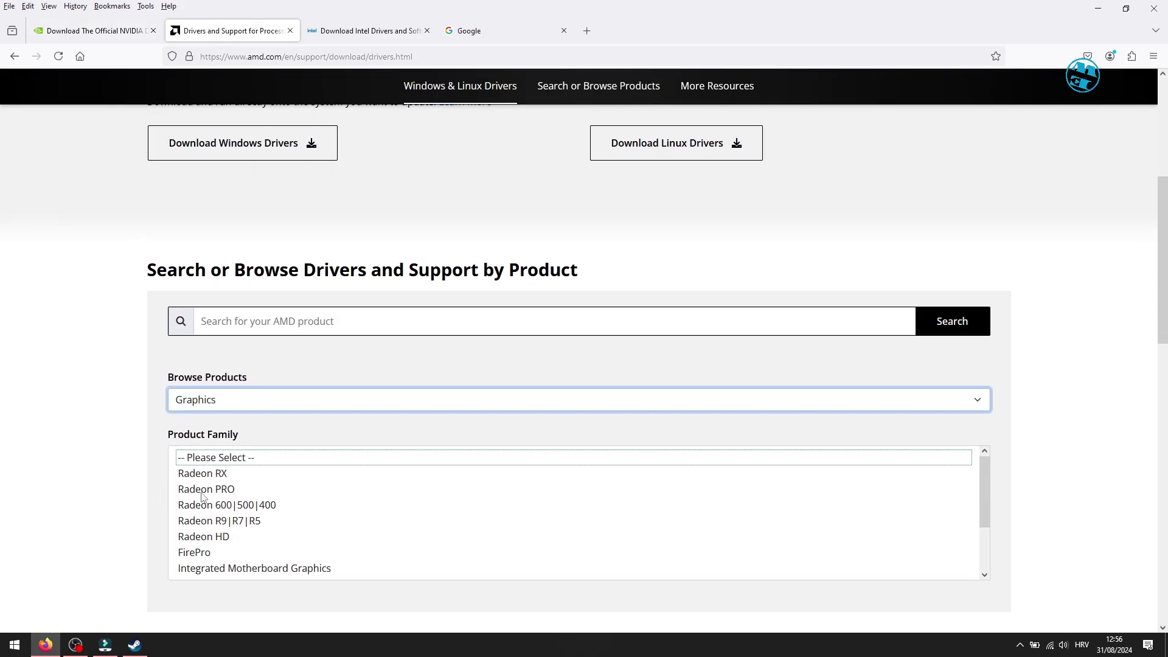
left_click(206, 489)
left_click(365, 30)
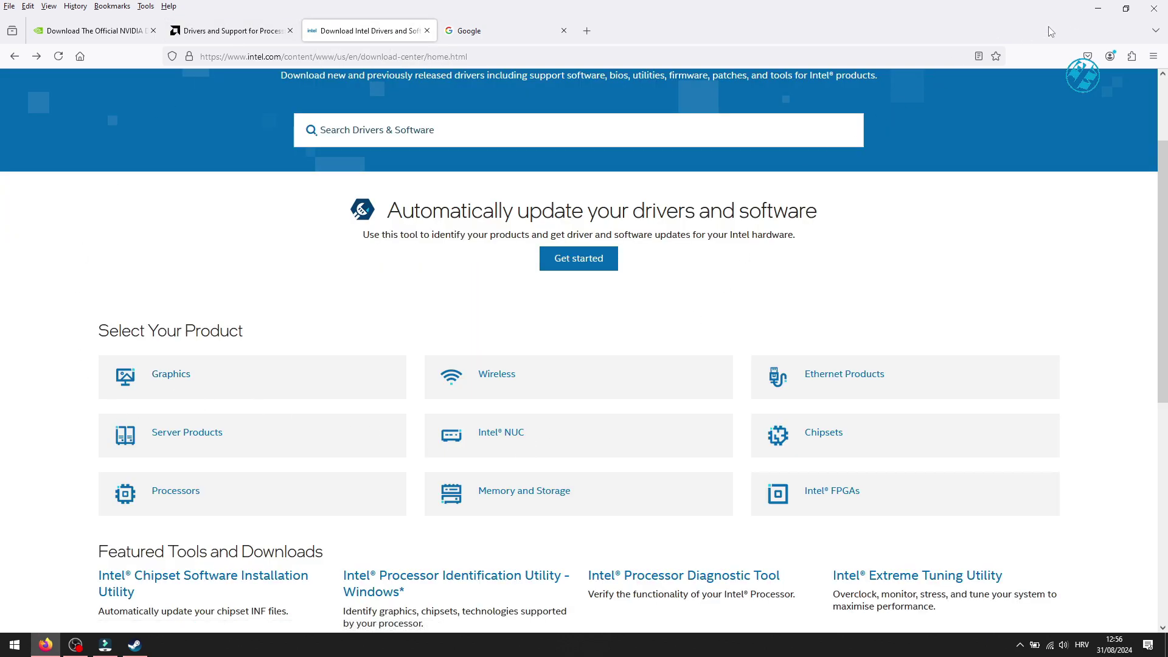
left_click(1096, 8)
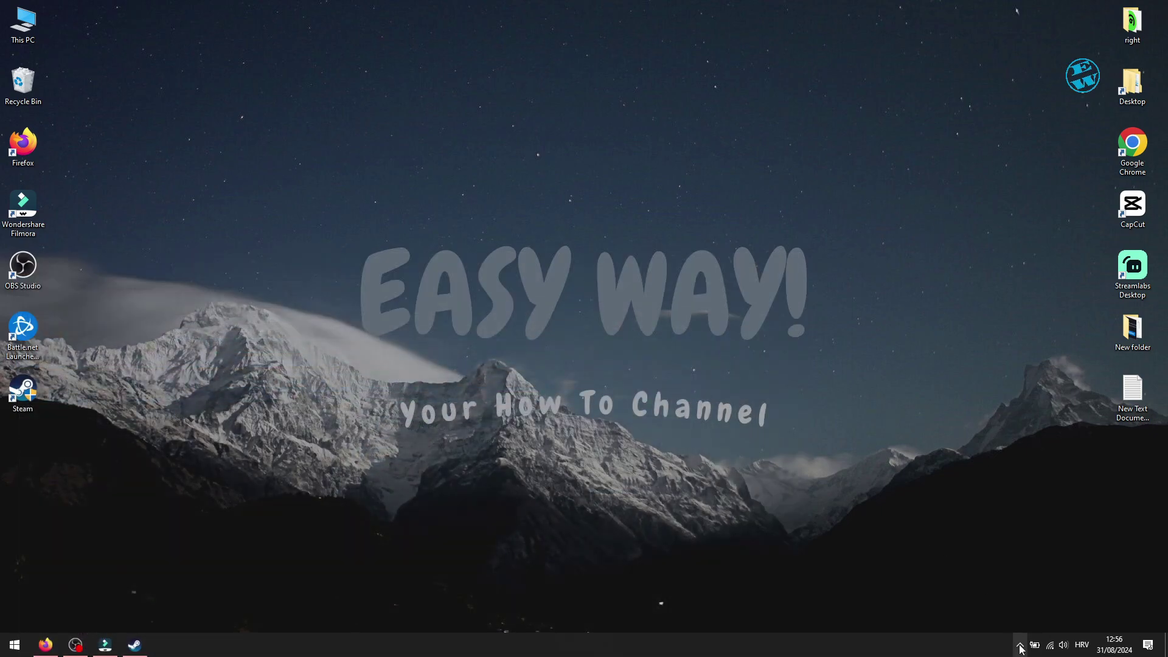
Launch NVIDIA GeForce Experience from its system tray icon.
left_click(1019, 644)
right_click(1047, 623)
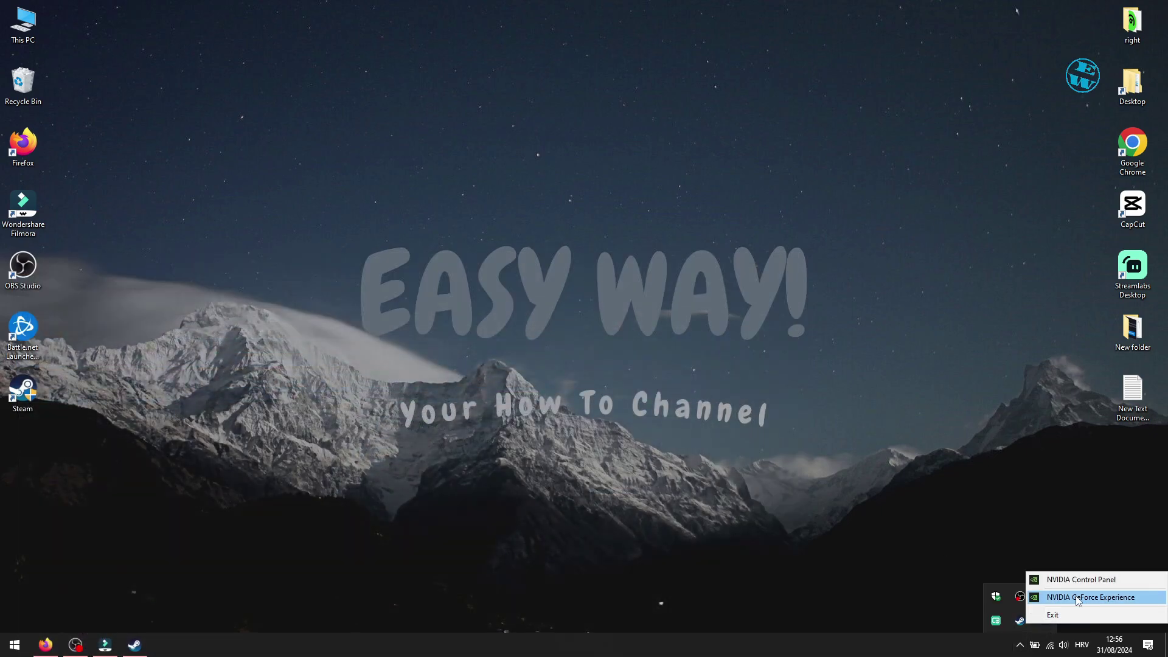
left_click(1058, 595)
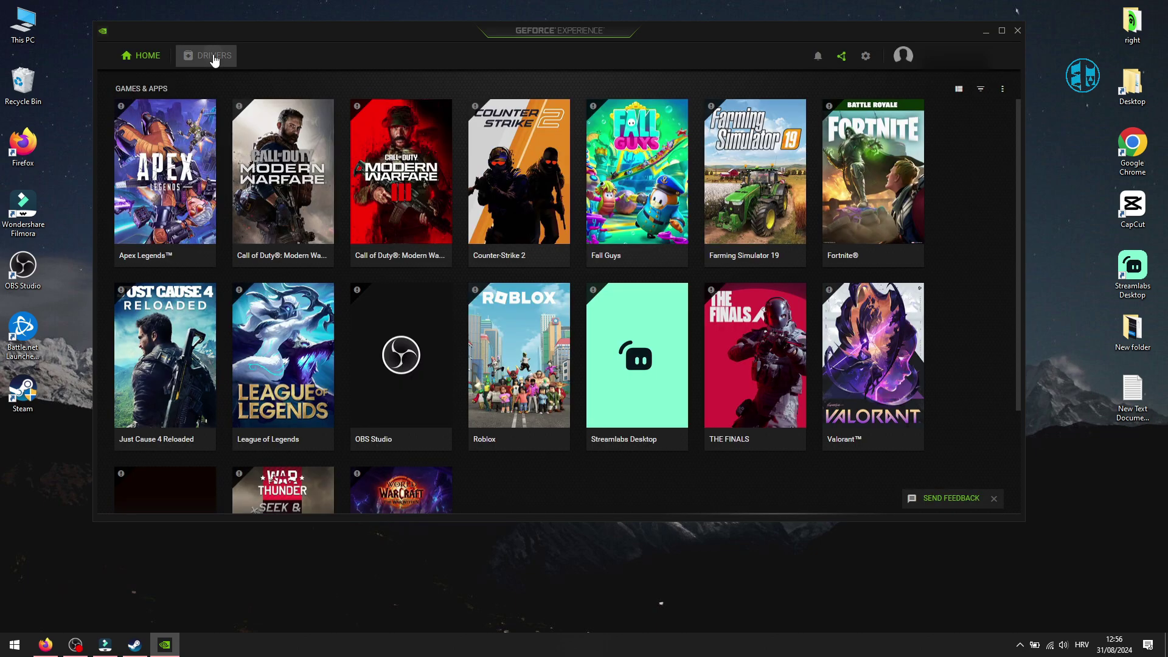
Check for driver updates on the Drivers page, confirming 560.94 is latest, and close the app.
left_click(212, 54)
left_click(826, 90)
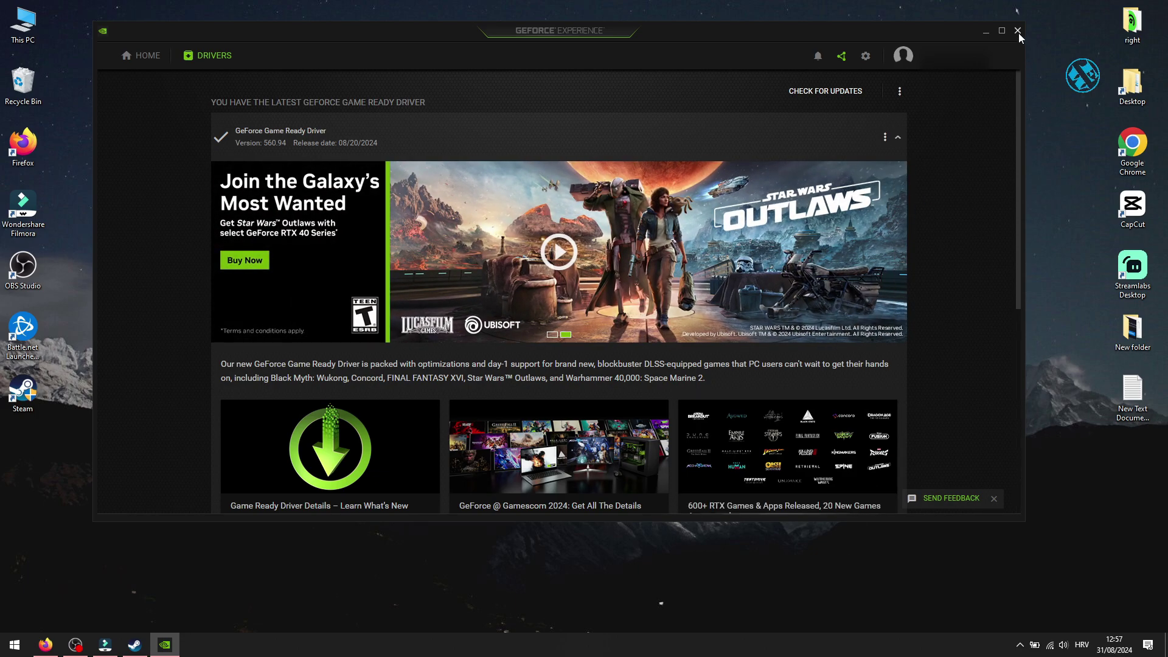
left_click(1018, 31)
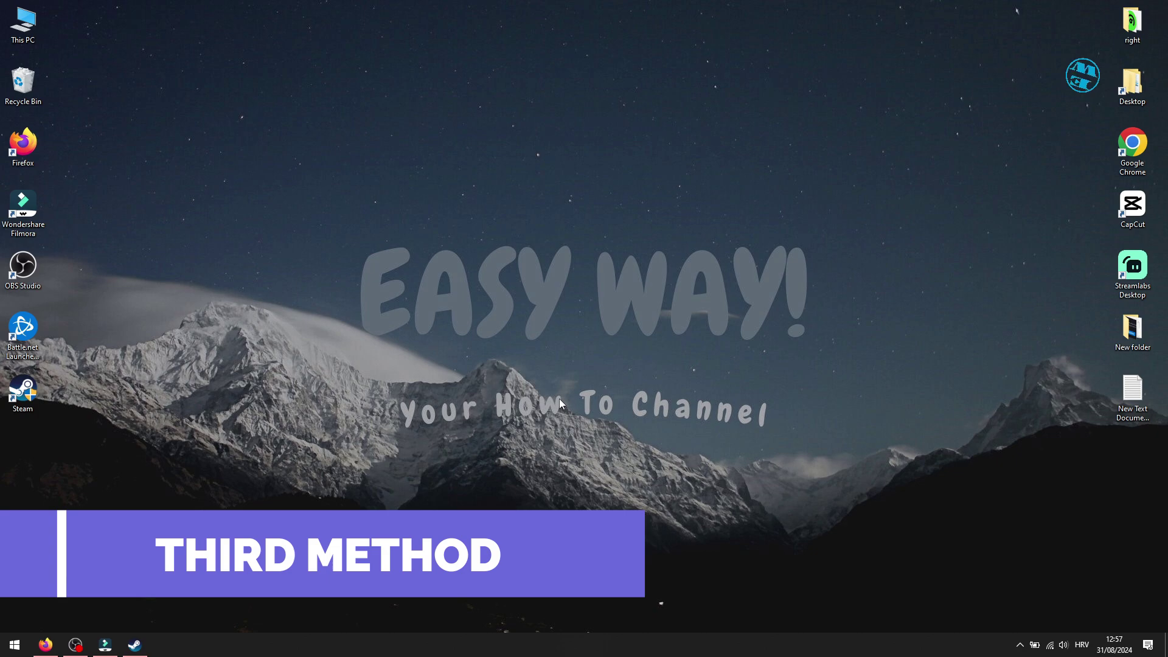
Show the Installed Files options in the Apex Legends properties from the Steam library.
left_click(145, 643)
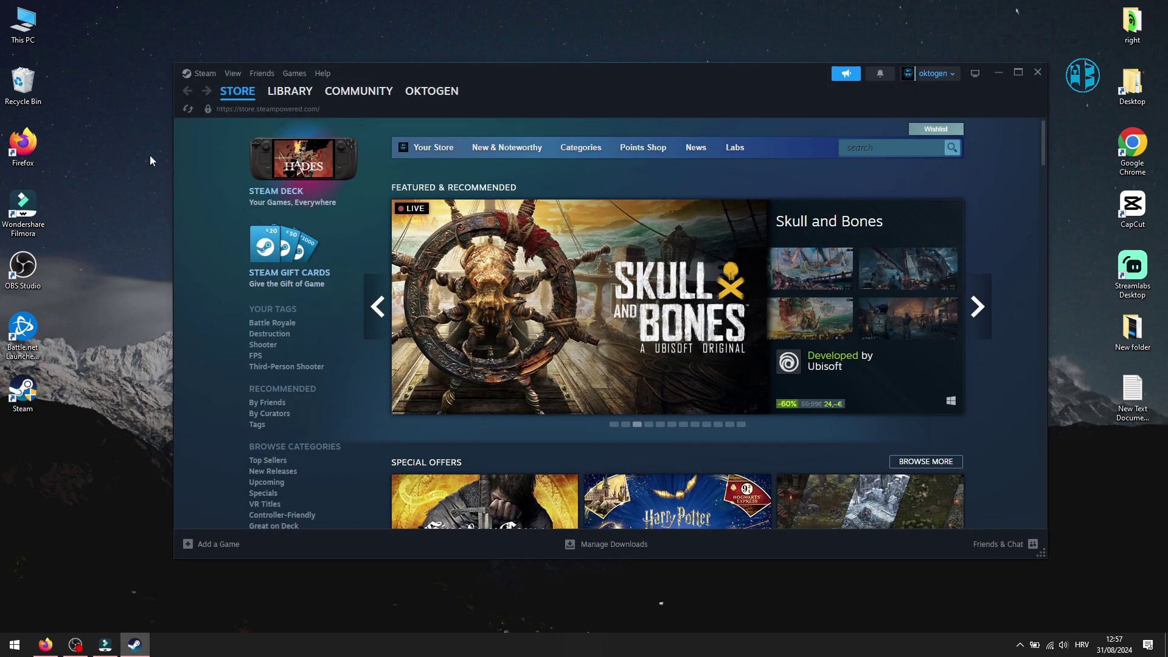
left_click(286, 94)
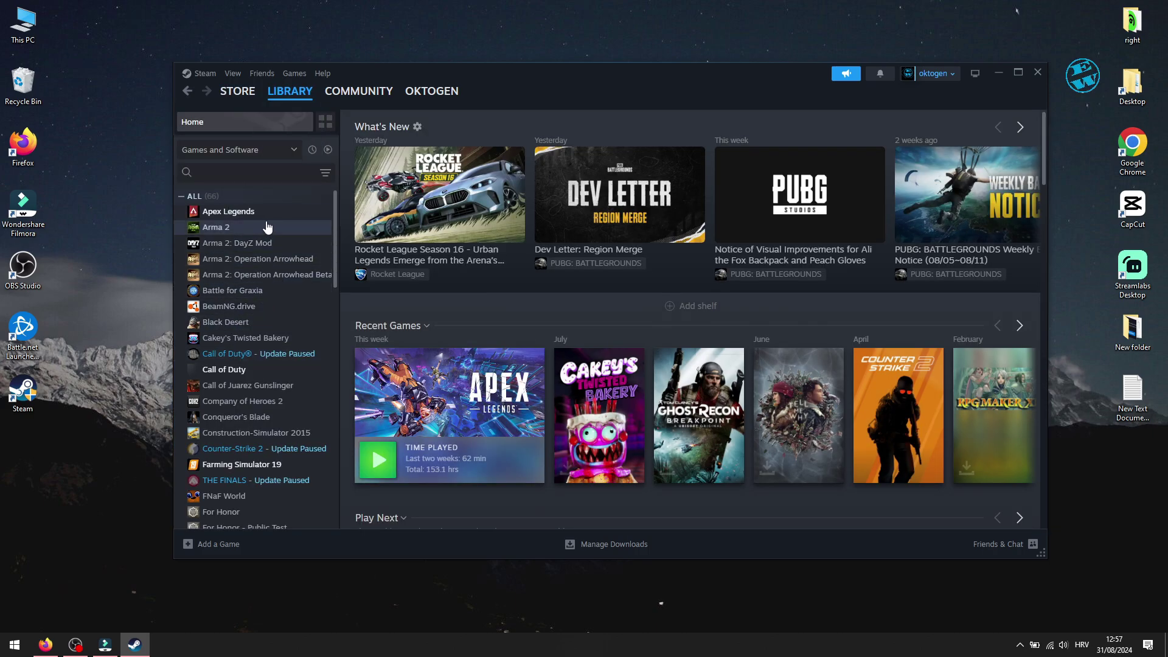
right_click(230, 212)
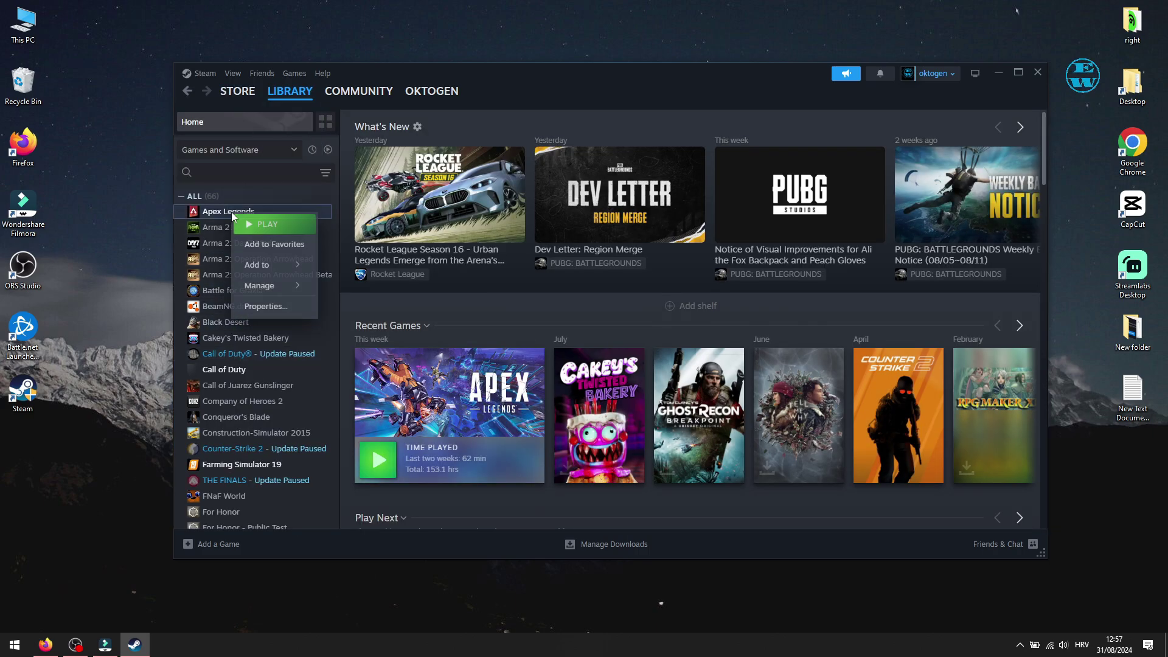
left_click(264, 306)
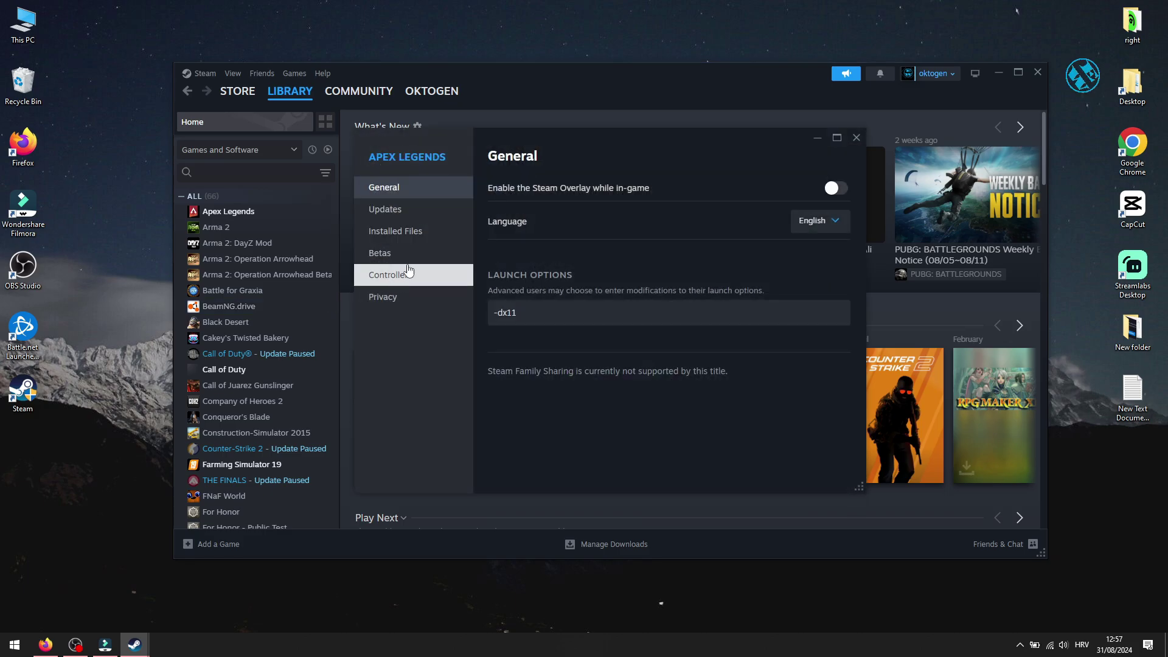
left_click(399, 235)
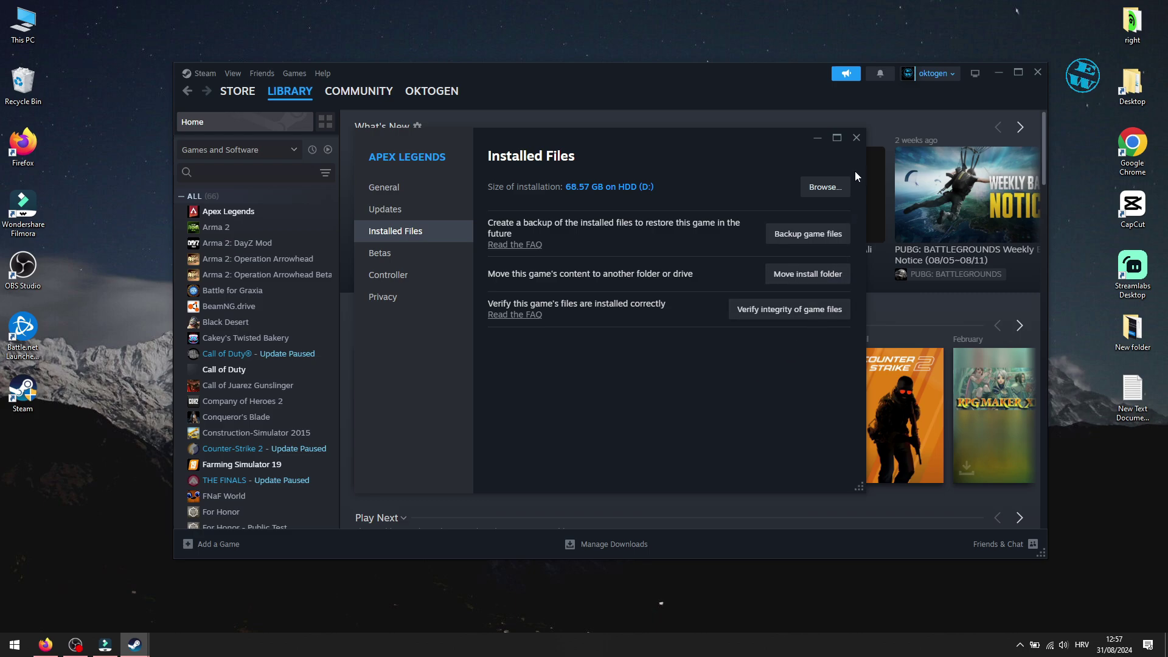
Close the Apex Legends properties and exit Steam to the desktop.
left_click(856, 139)
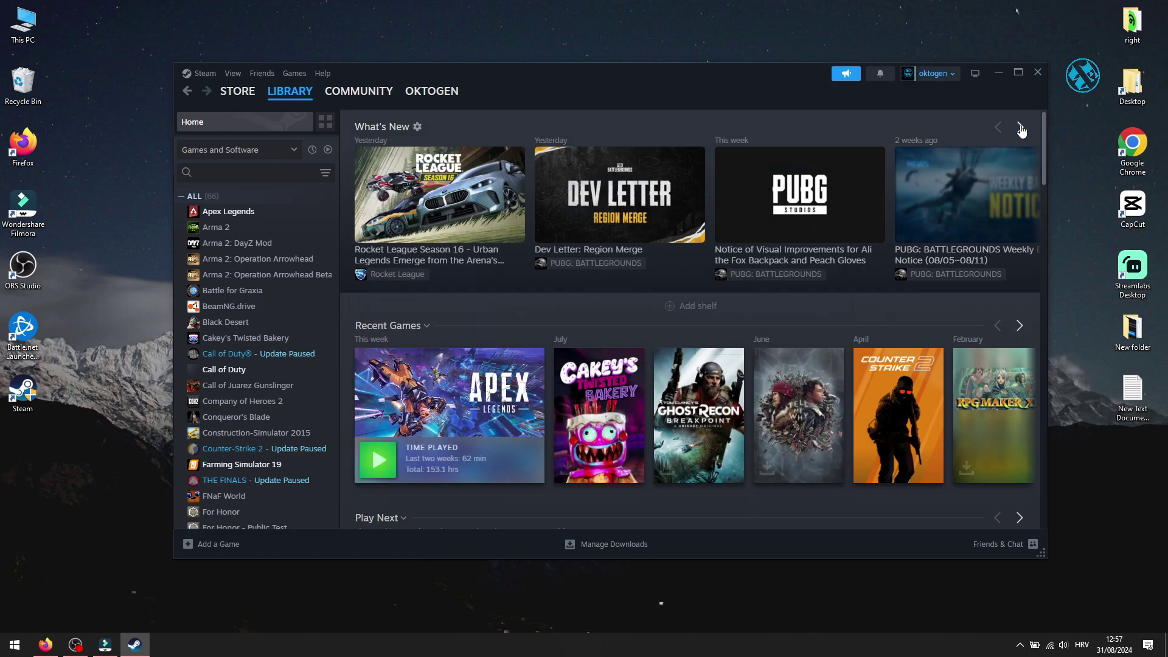
left_click(1038, 77)
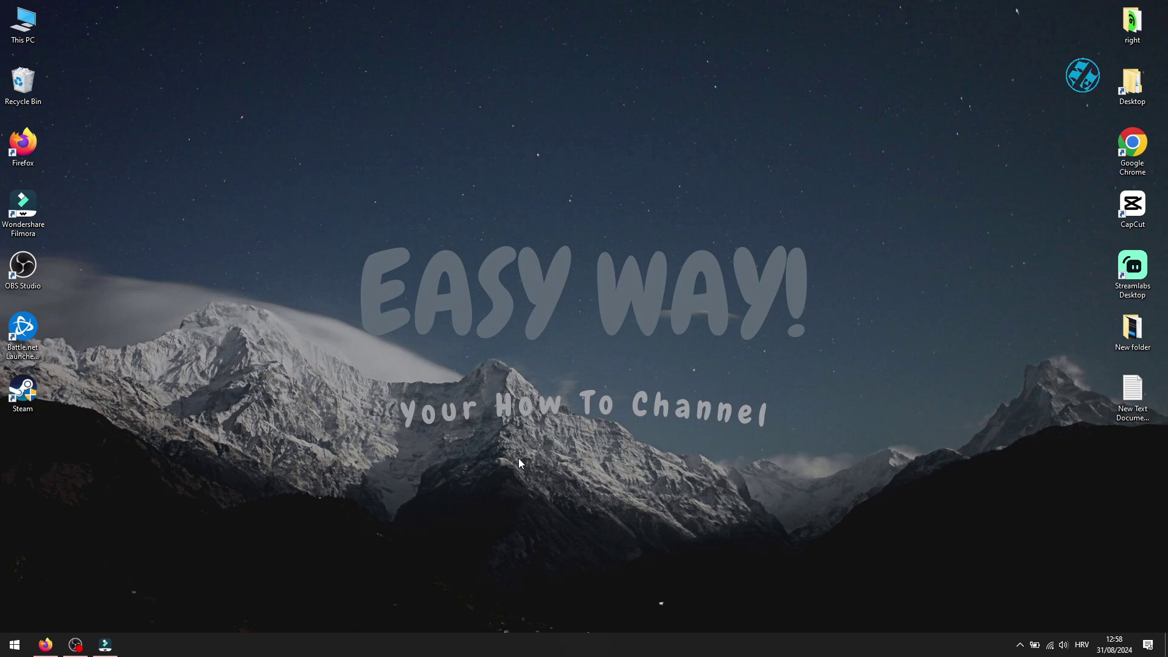
Launch System Configuration via the Run dialog with msconfig.
right_click(14, 645)
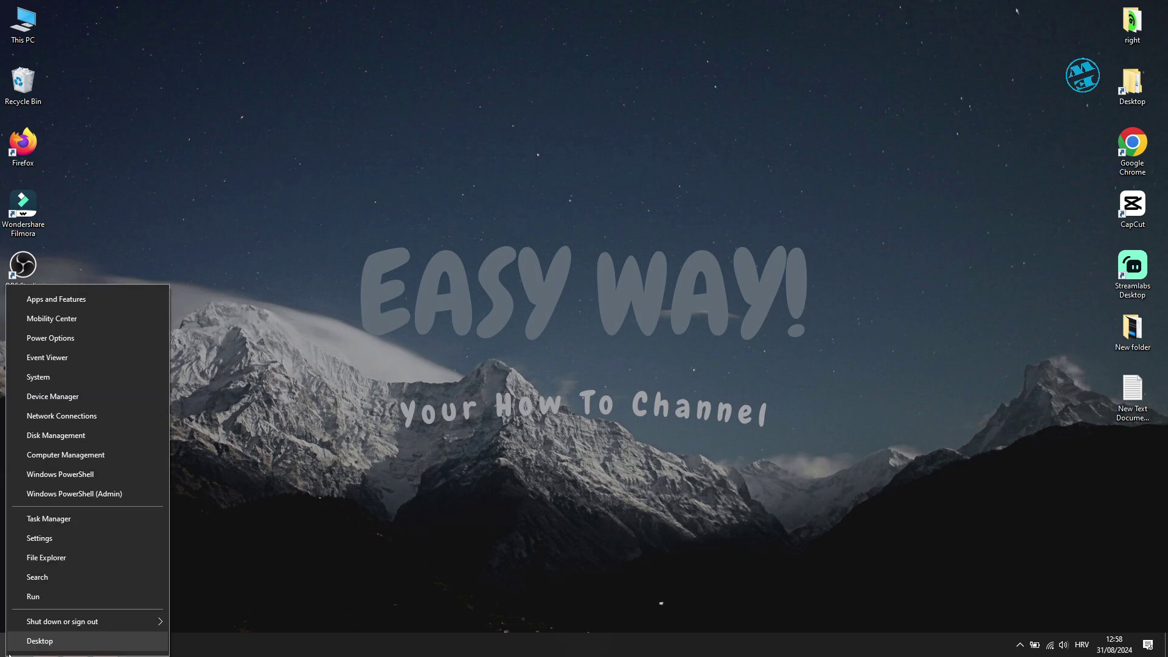
left_click(40, 596)
type("msconfig")
left_click(168, 568)
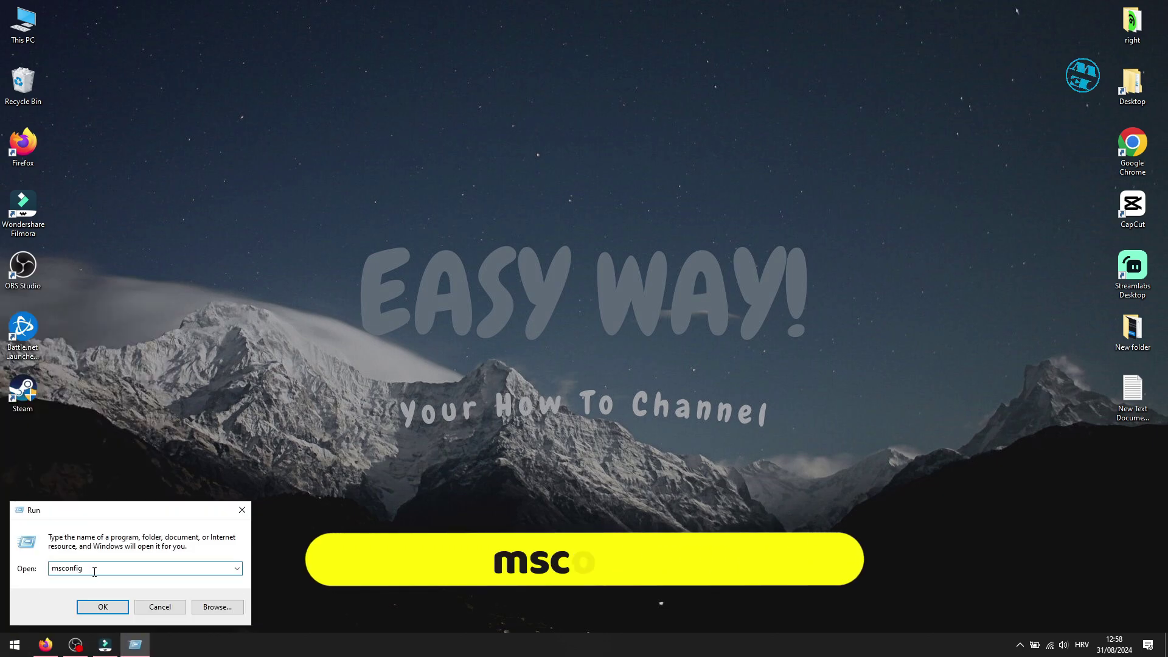
double_click(168, 567)
left_click(168, 568)
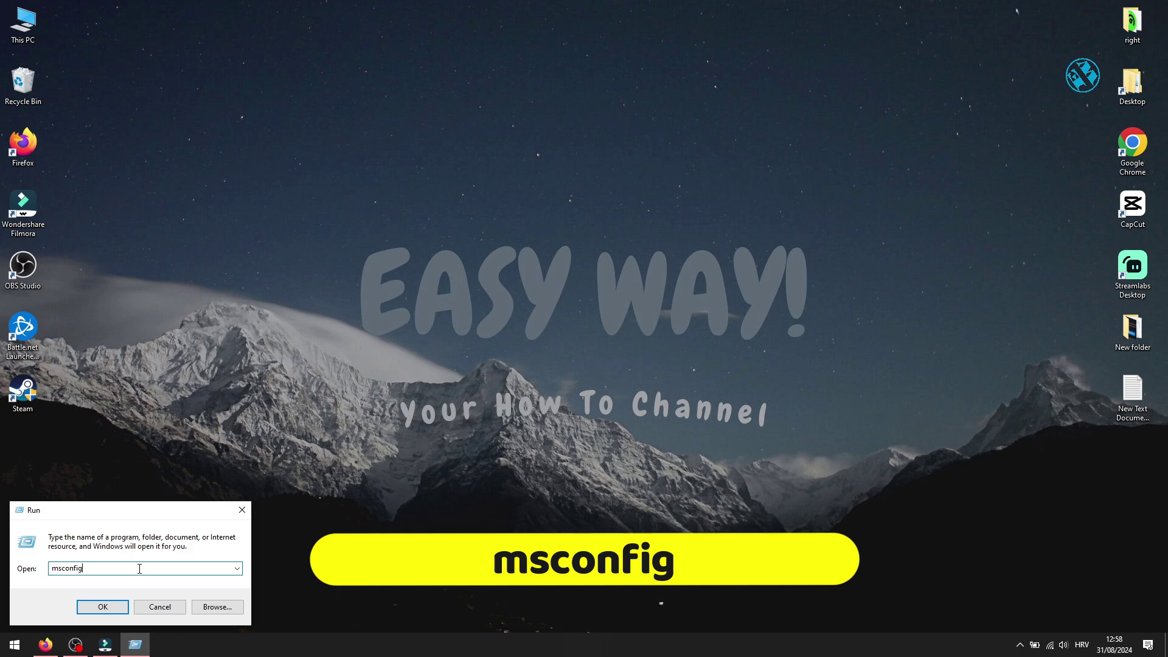
key("Return")
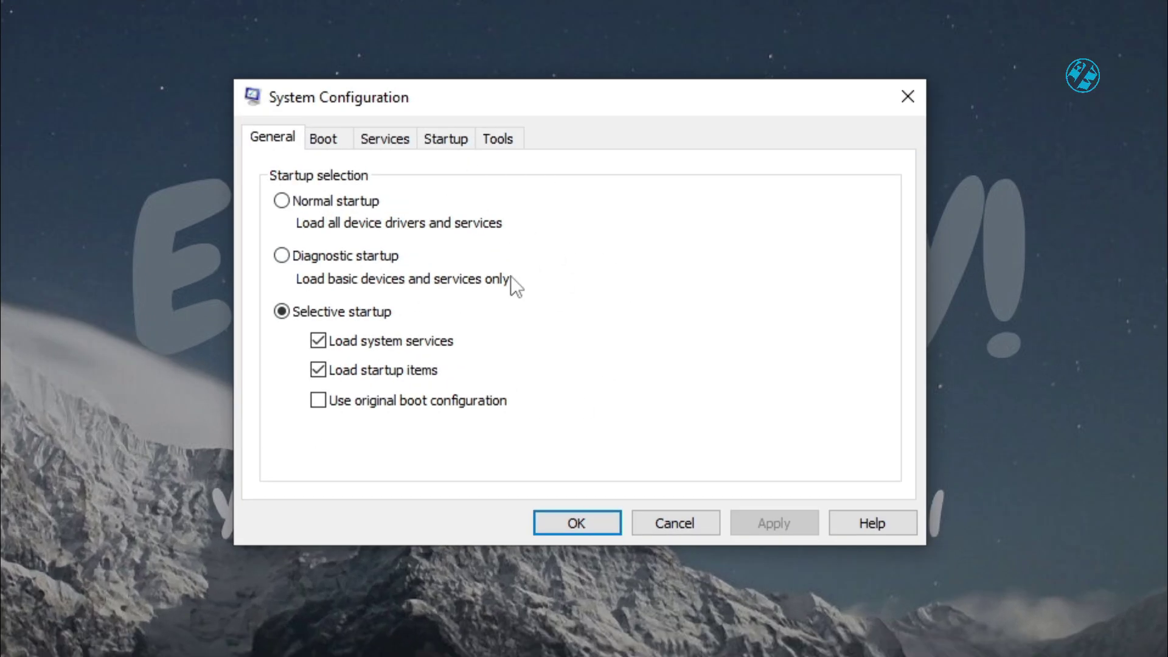
On the Services list, hide all Microsoft services and disable every remaining third-party service.
left_click(385, 141)
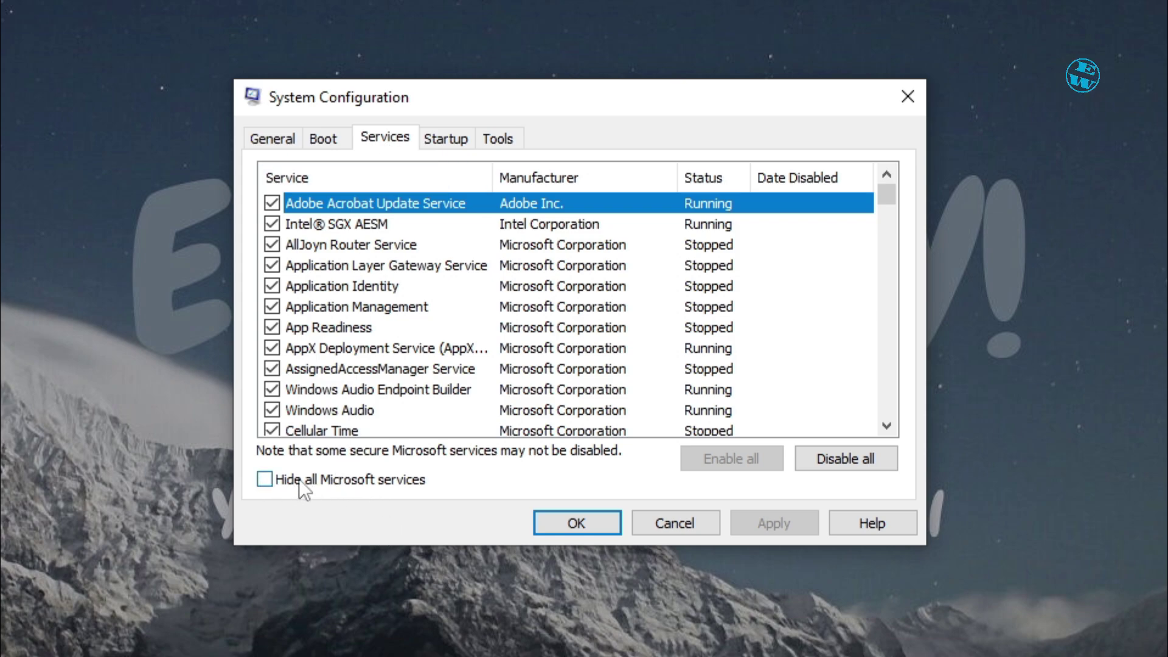
left_click(264, 480)
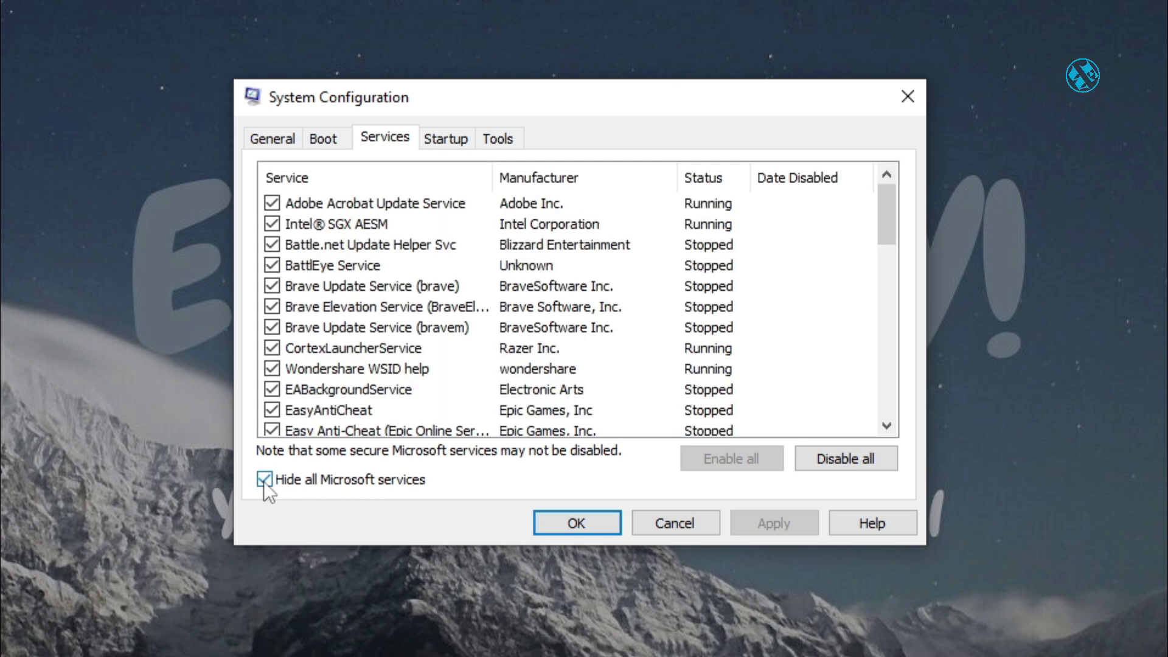
left_click(840, 463)
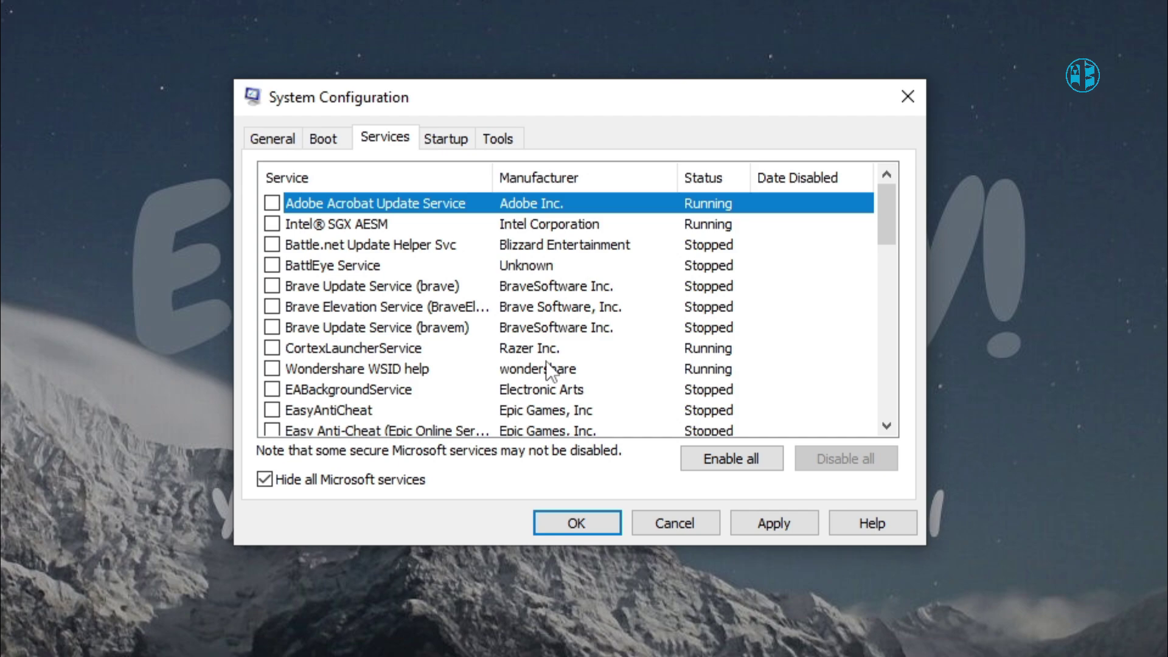
scroll(352, 307, "down", 1)
scroll(320, 361, "down", 3)
scroll(320, 360, "down", 3)
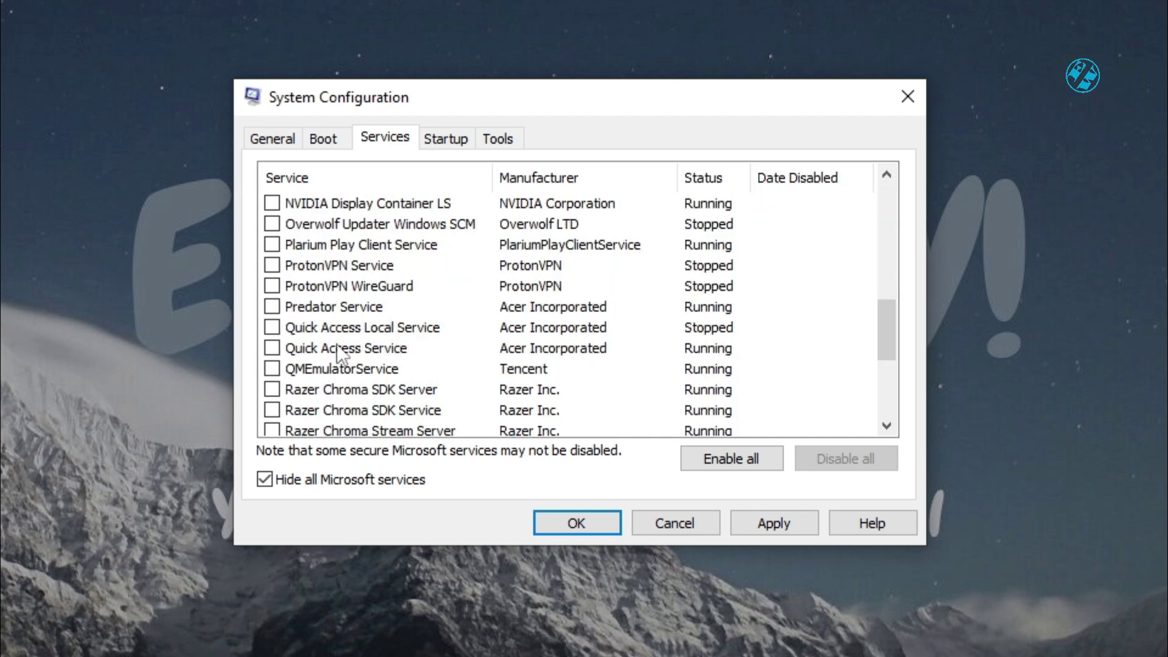
scroll(339, 352, "up", 3)
scroll(426, 370, "up", 4)
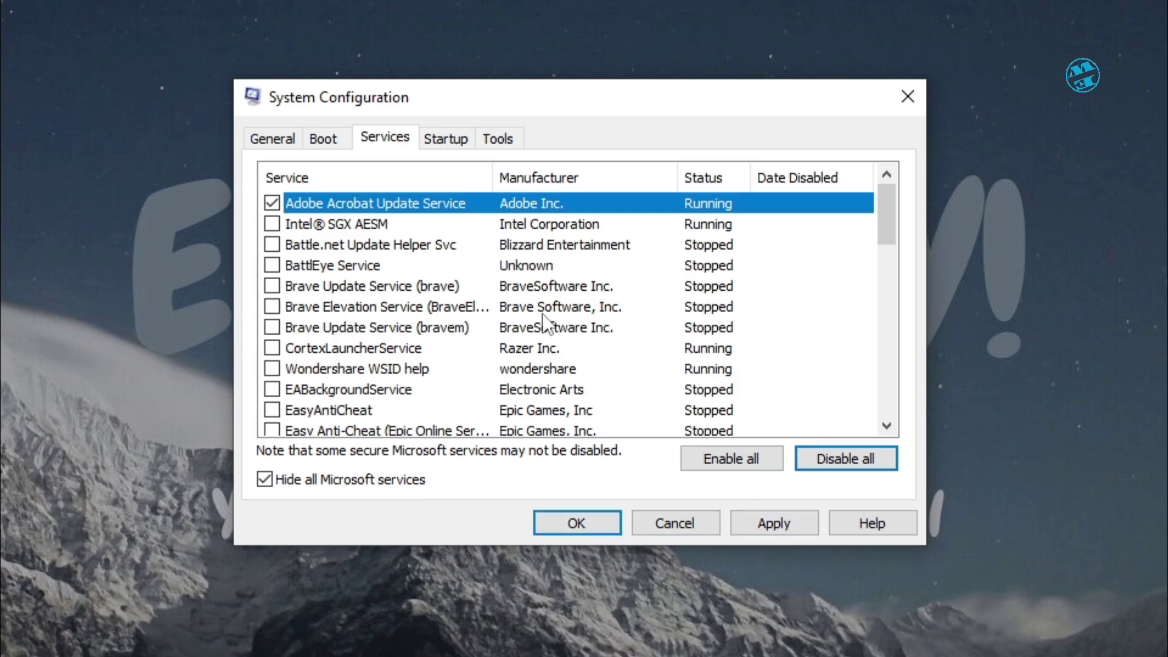
Re-enable the Intel SGX AESM service and apply the service changes.
left_click(272, 224)
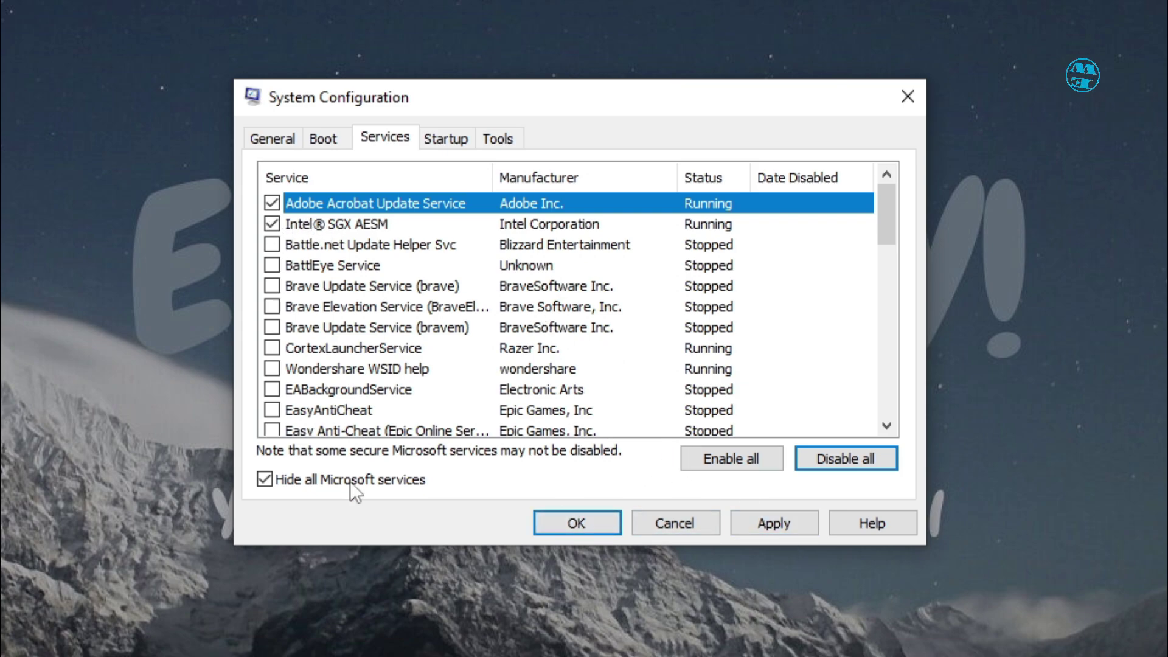
left_click(743, 523)
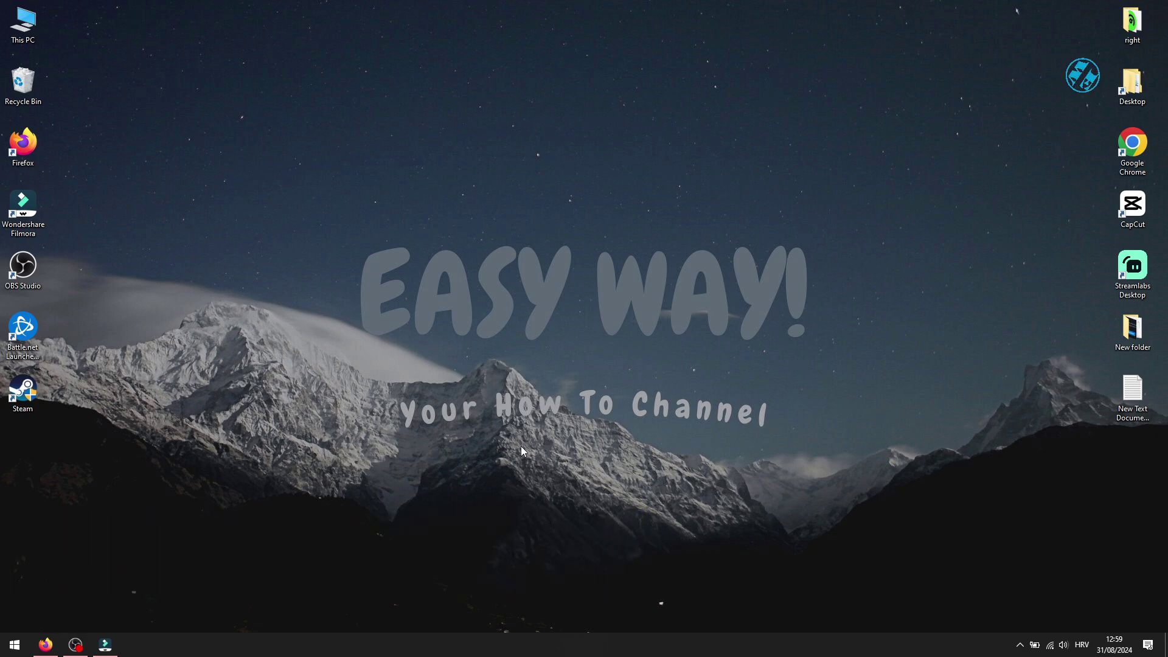
Restore Firefox and search Google for 'black myth wukong system requirements'.
left_click(45, 645)
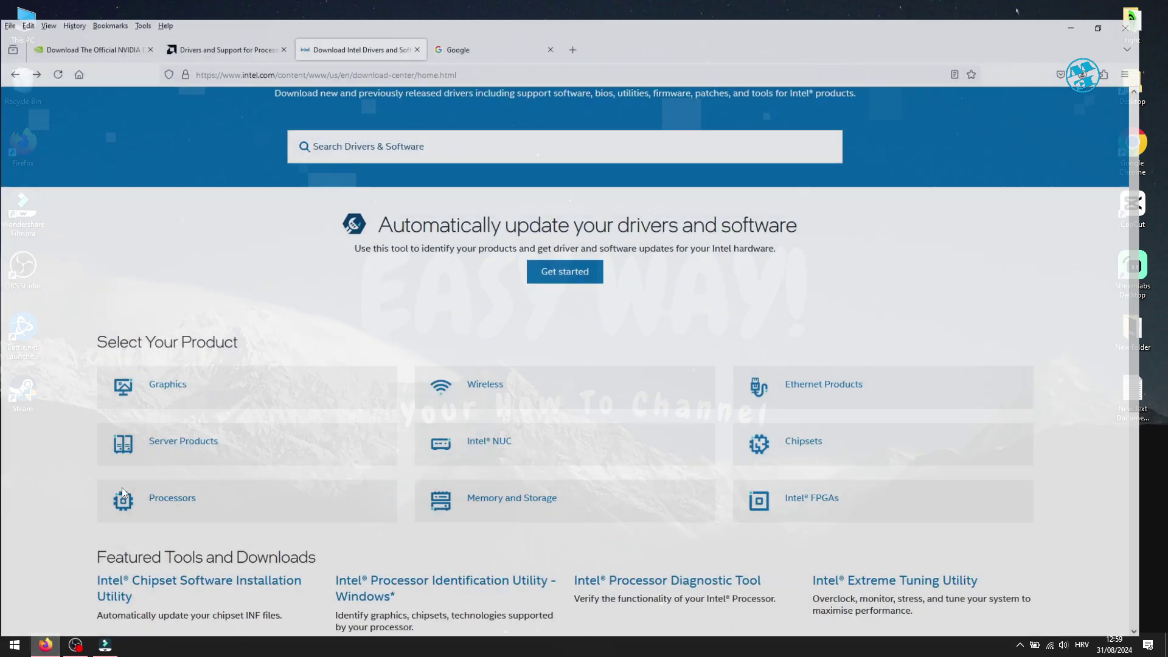
left_click(485, 32)
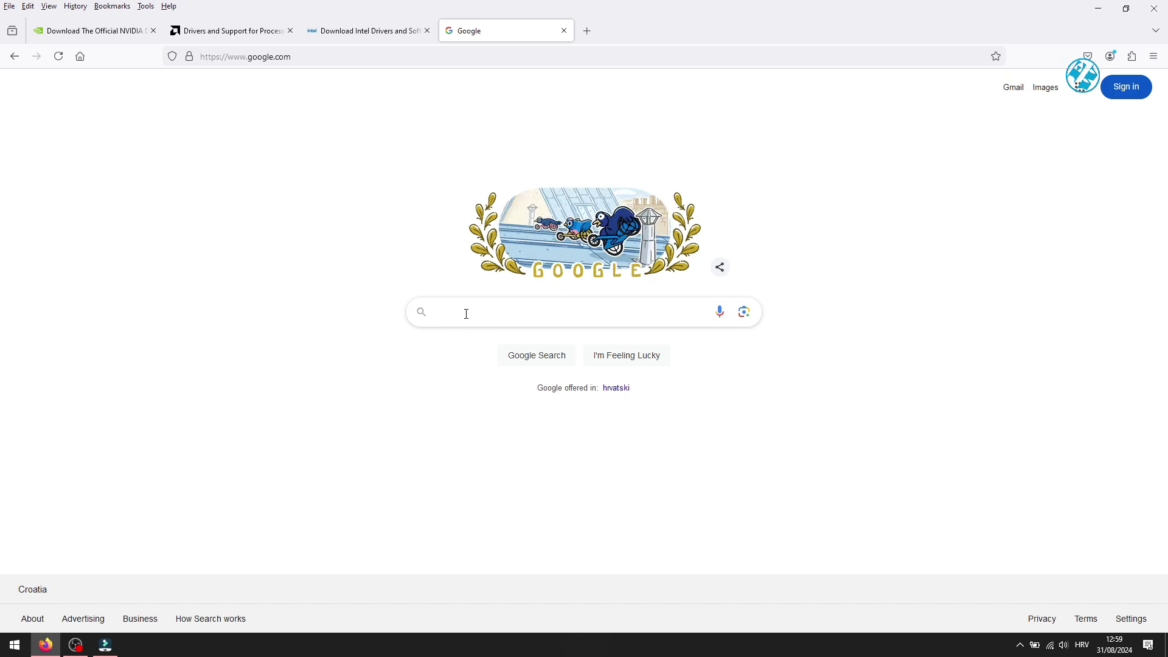
type("black myth wukong system requirements")
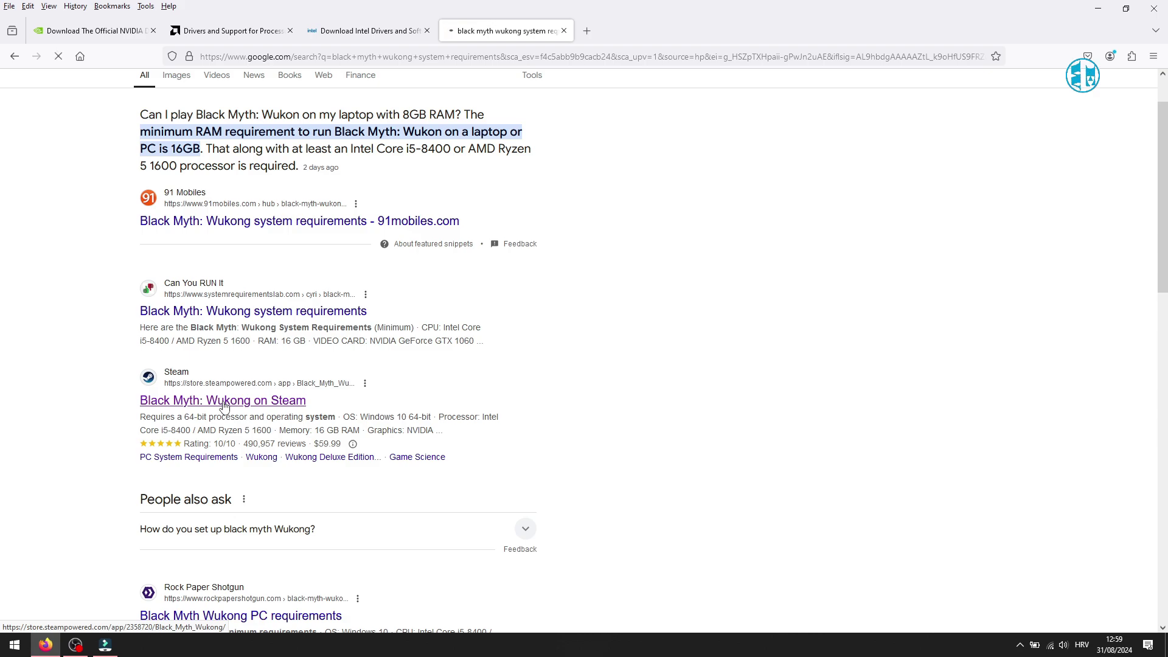
scroll(223, 406, "down", 3)
scroll(222, 405, "down", 3)
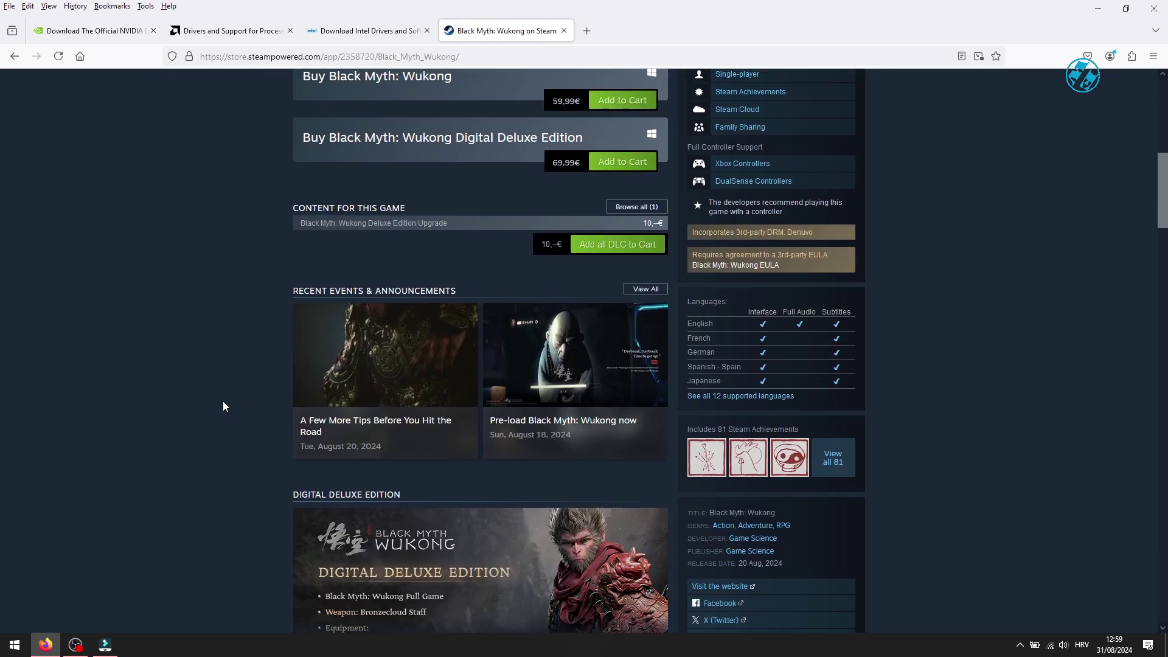
scroll(223, 405, "down", 3)
scroll(223, 405, "down", 3)
scroll(223, 405, "down", 3)
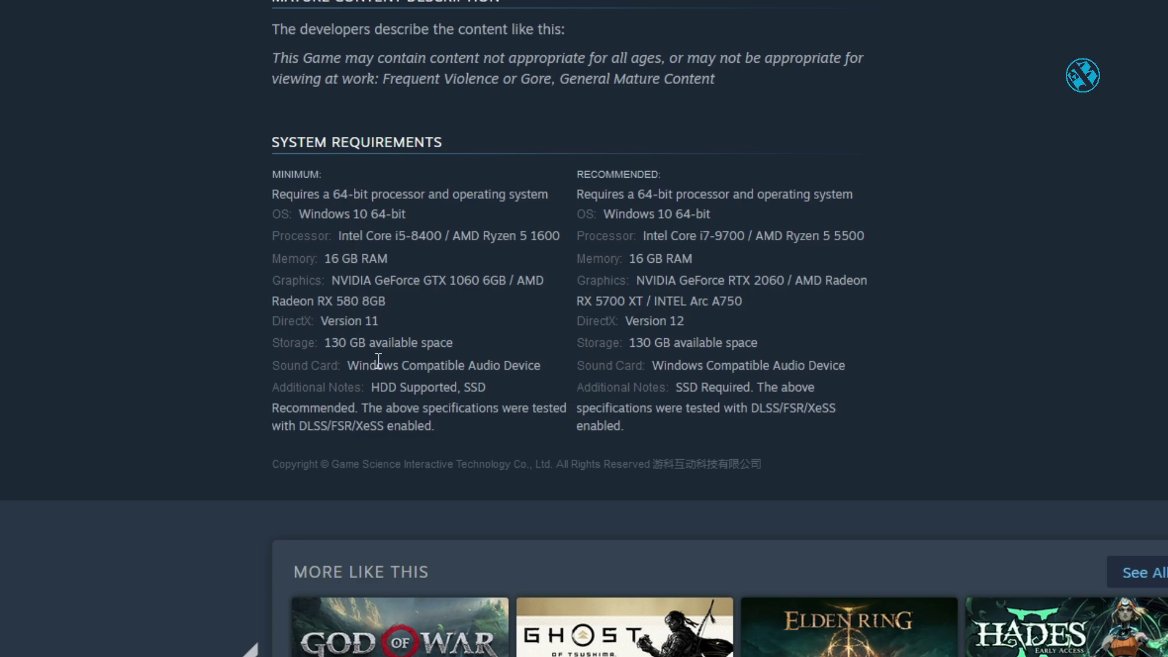
Highlight the Black Myth: Wukong system requirements text on the Steam store page.
triple_click(256, 175)
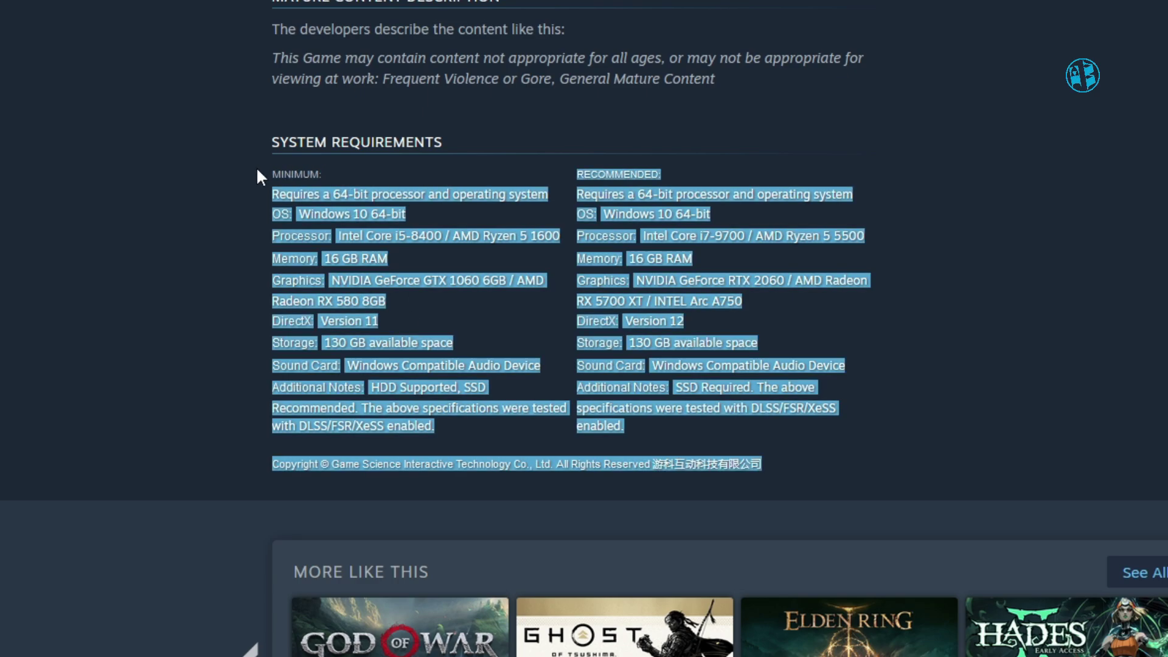
Clear the text selection on the Black Myth: Wukong system requirements page.
left_click(321, 196)
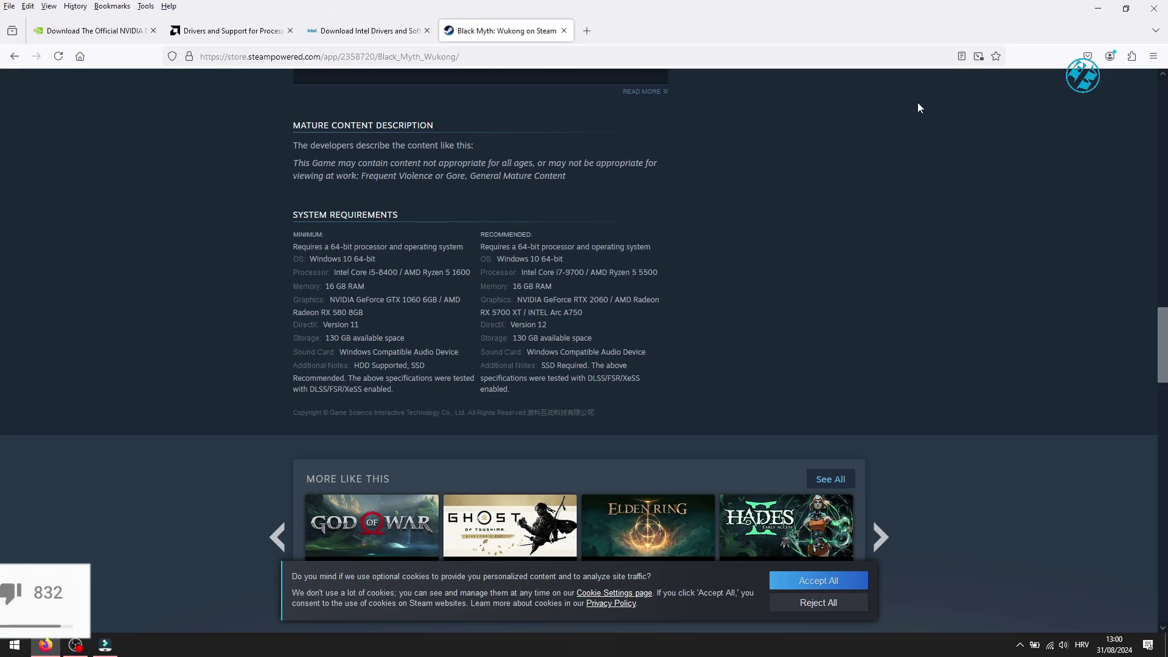